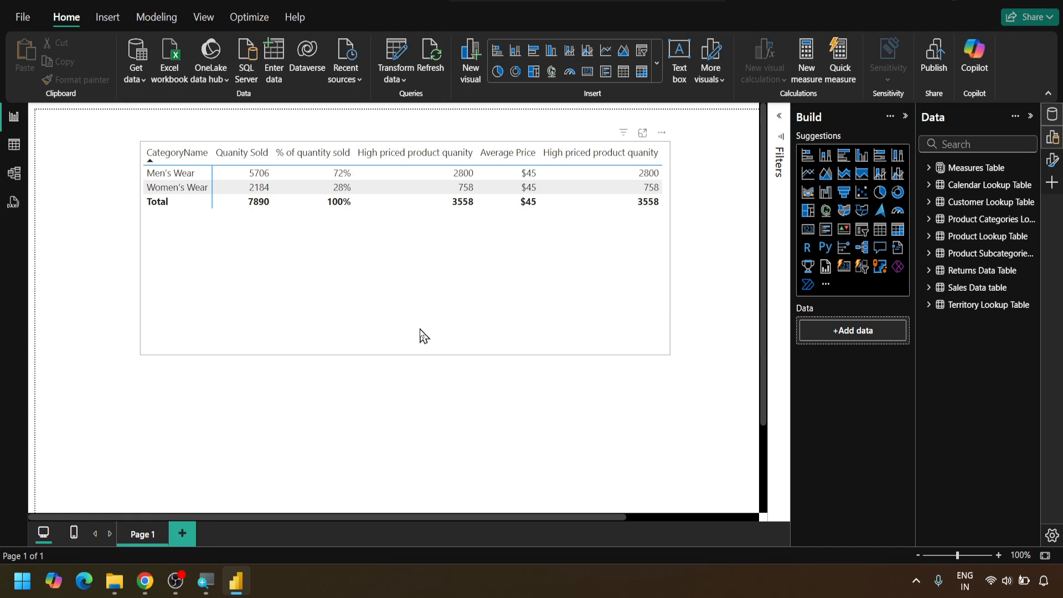
Step: Show the rows of the Sales Data table to examine its Product Price and Revenue columns
left_click(354, 332)
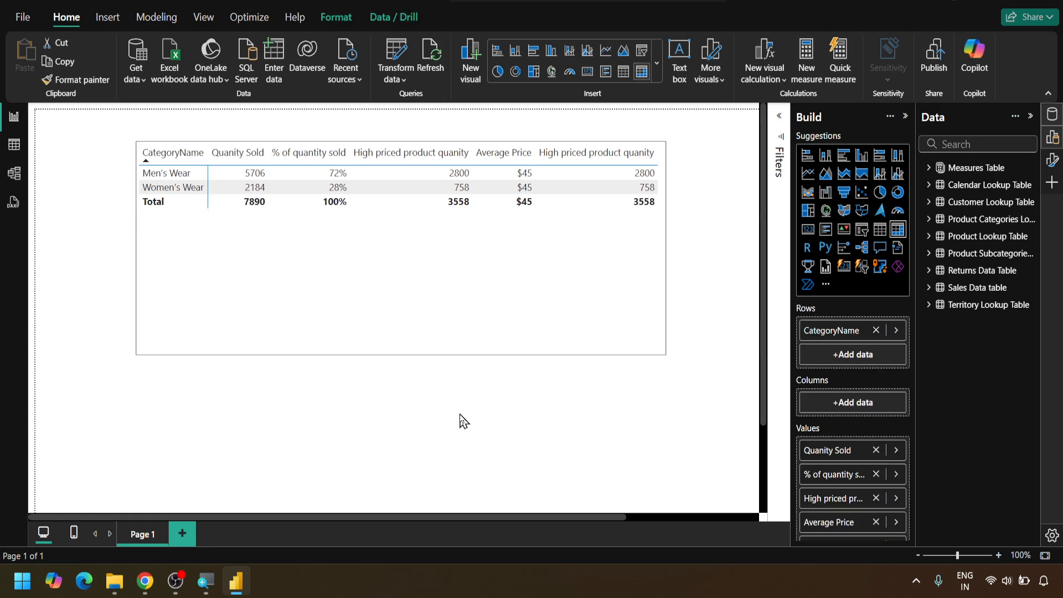
left_click(14, 145)
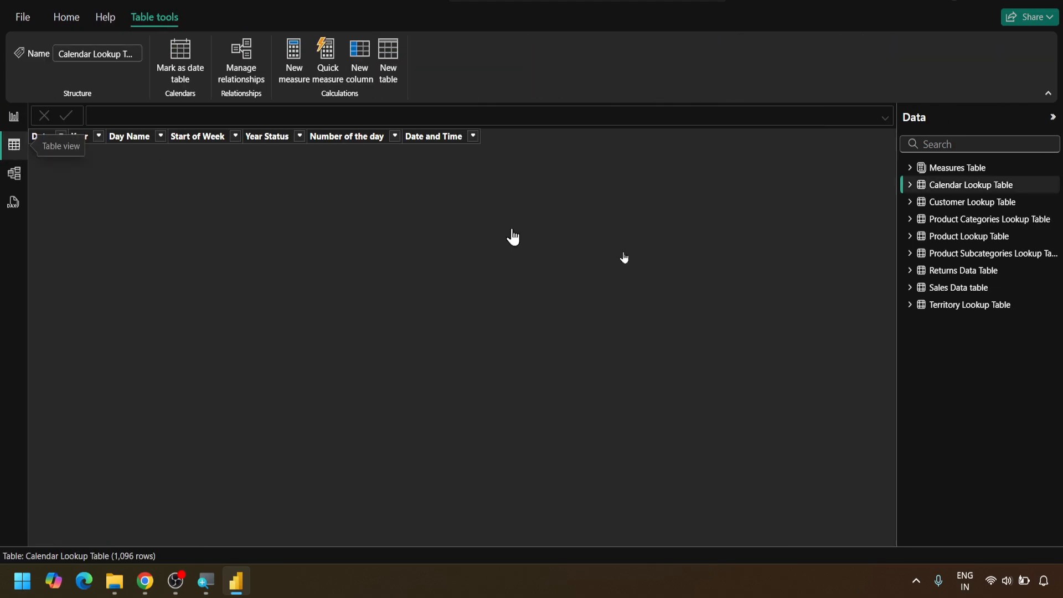
left_click(956, 286)
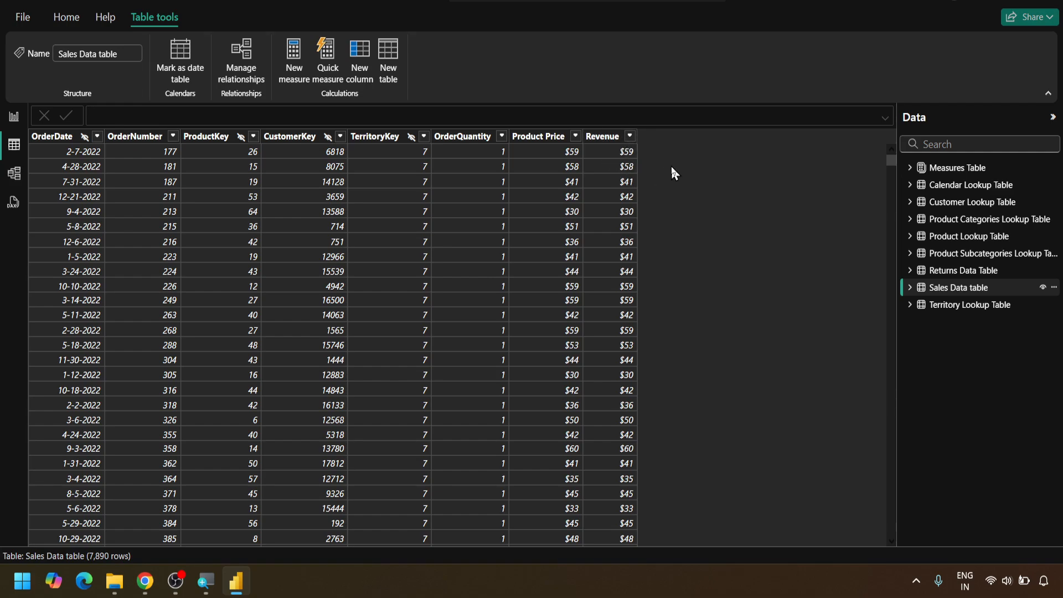
Step: Create a new measure named Revenue2 in the Measures Table and begin a second formula line
left_click(950, 171)
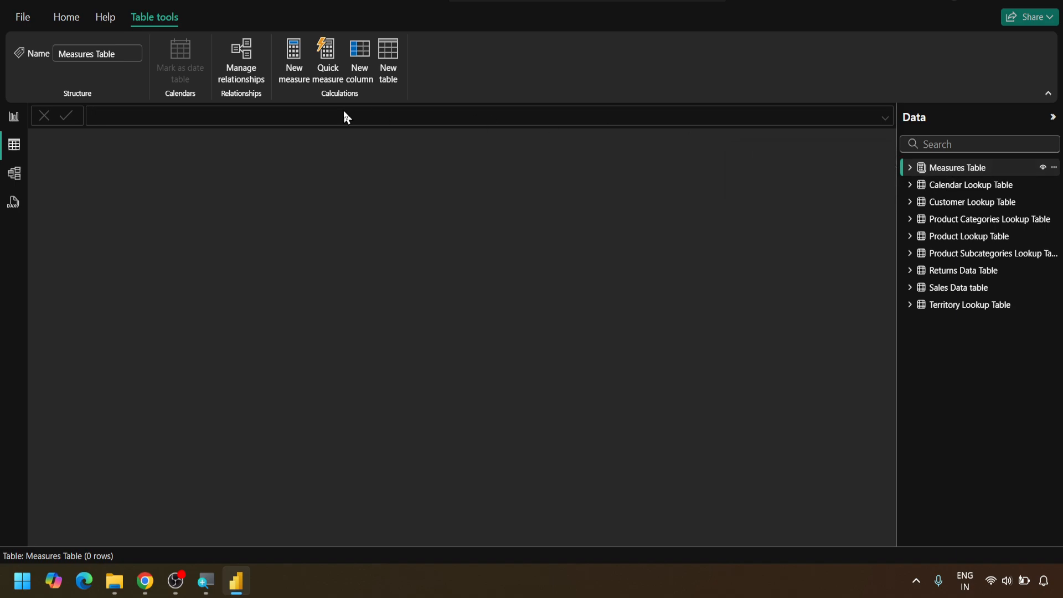
left_click(304, 62)
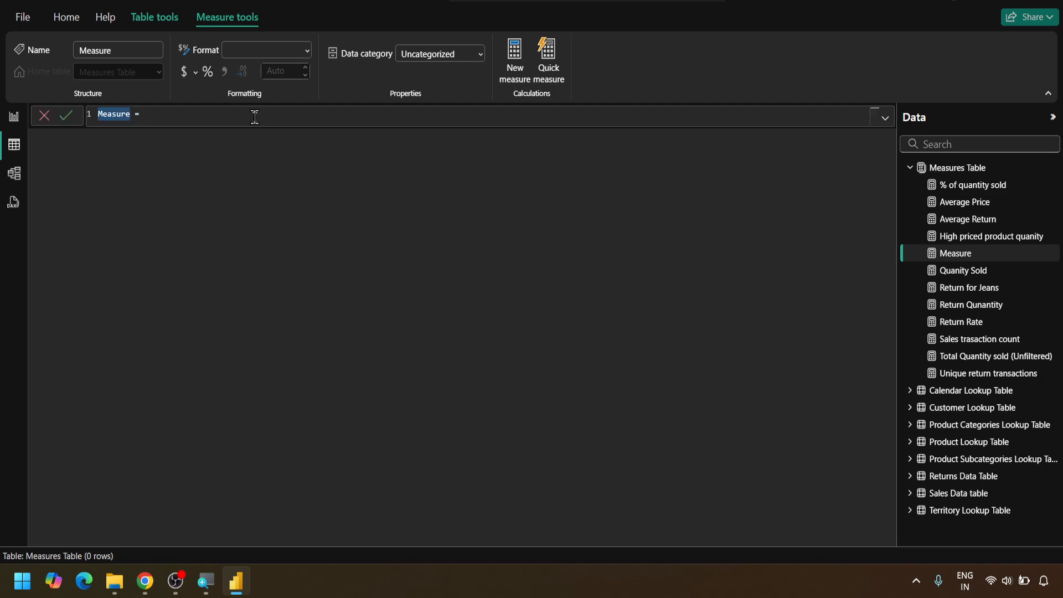
type("rEVENUE2")
key("Left")
key("Left")
key("shift+Home")
key("BackSpace")
type("Revenue2")
key("End")
key("shift+Return")
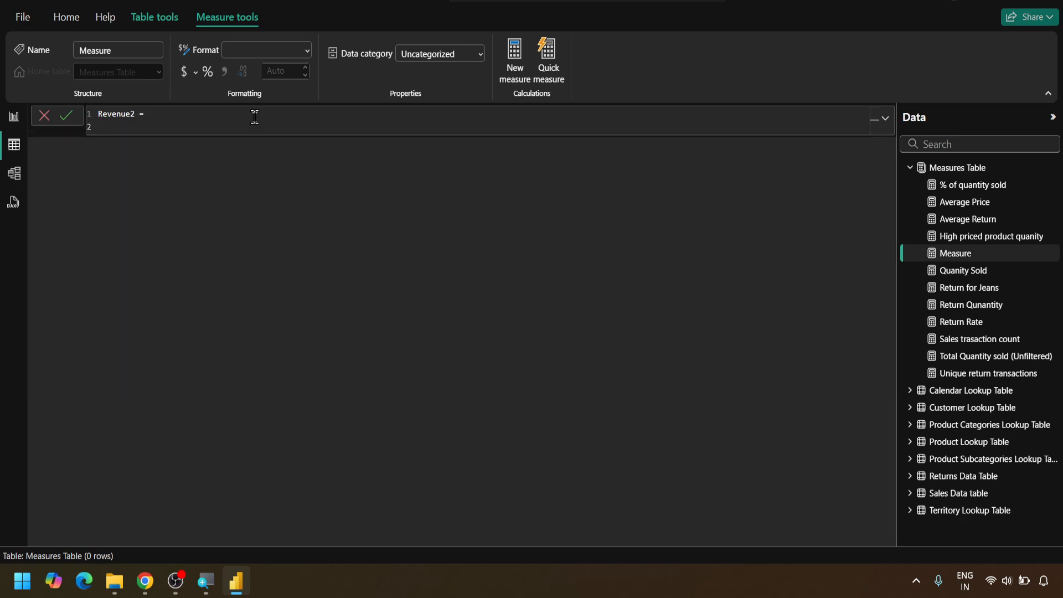
Step: Start the Revenue2 formula with SUMX over 'Sales Data table', using its OrderQuantity column in the expression
type("SUMX(")
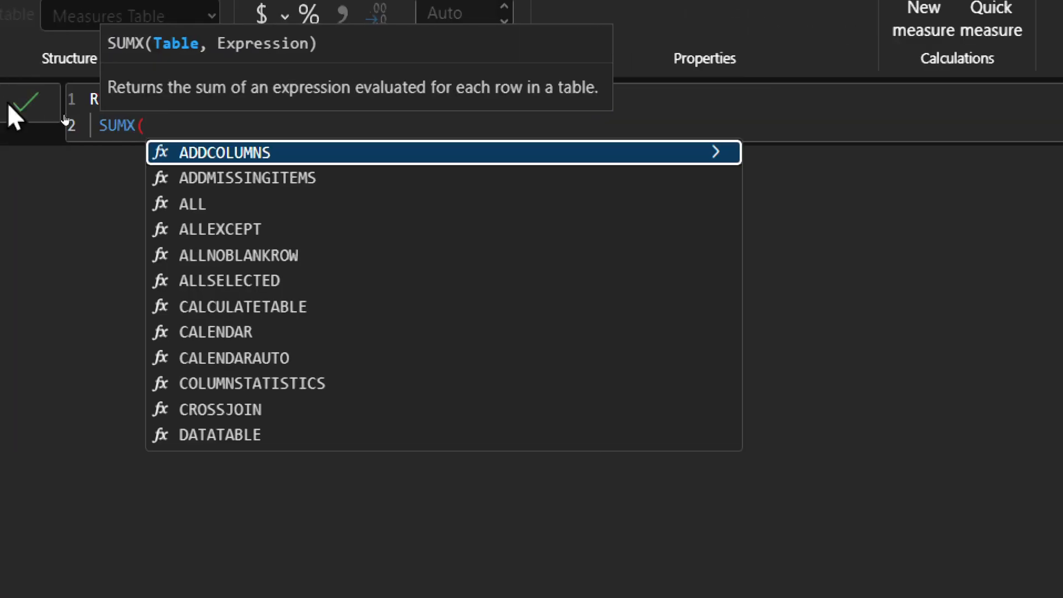
type("sales")
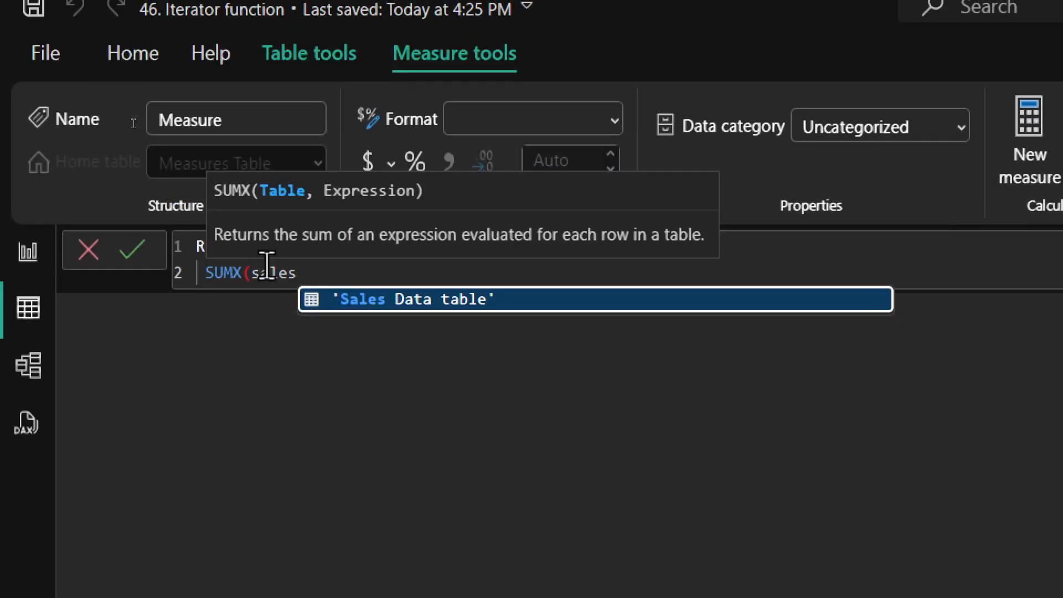
key("Tab")
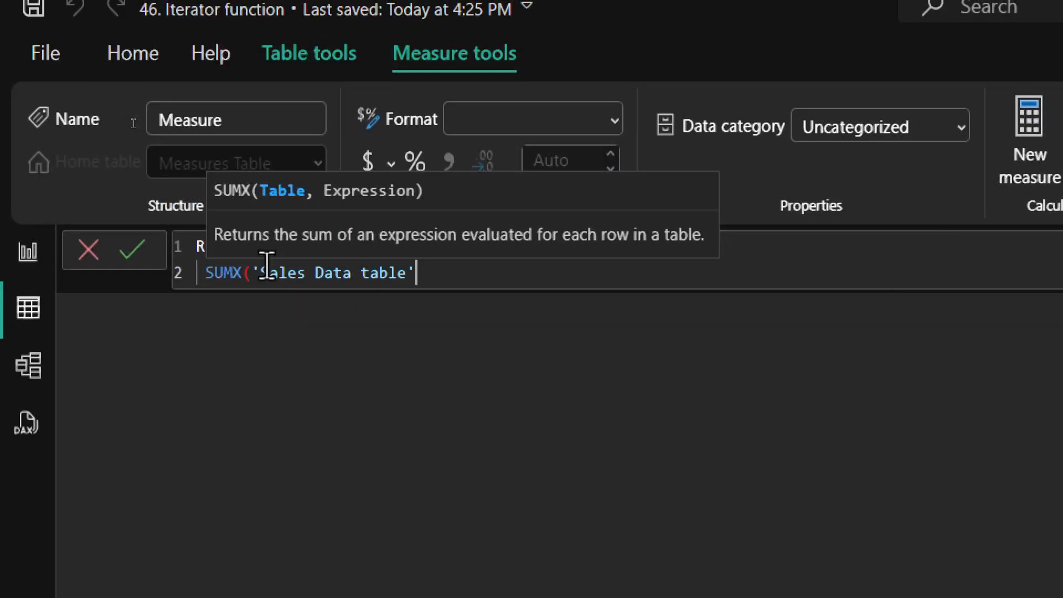
type(",")
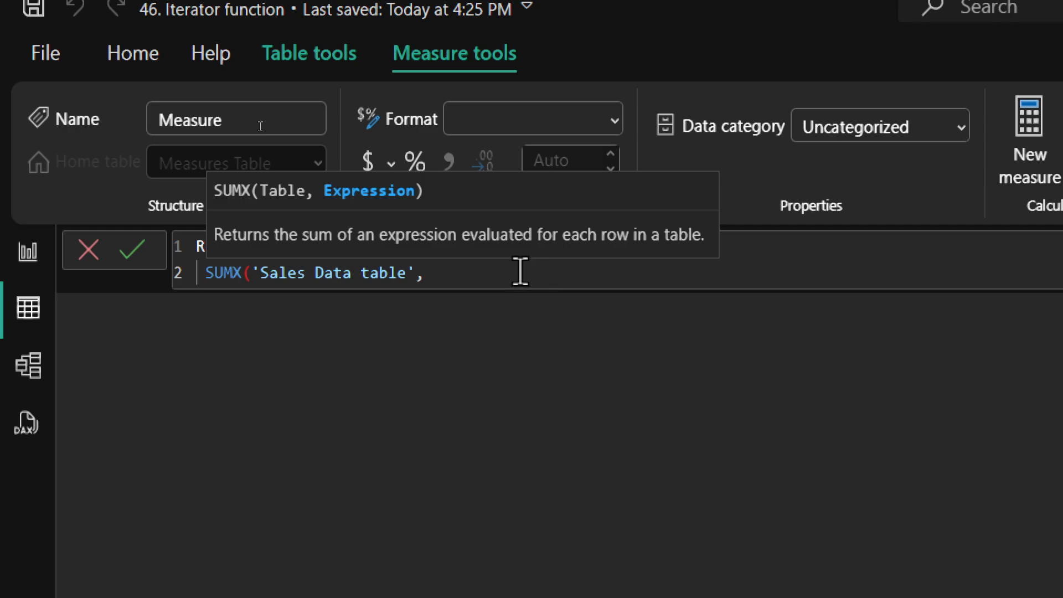
type("quan")
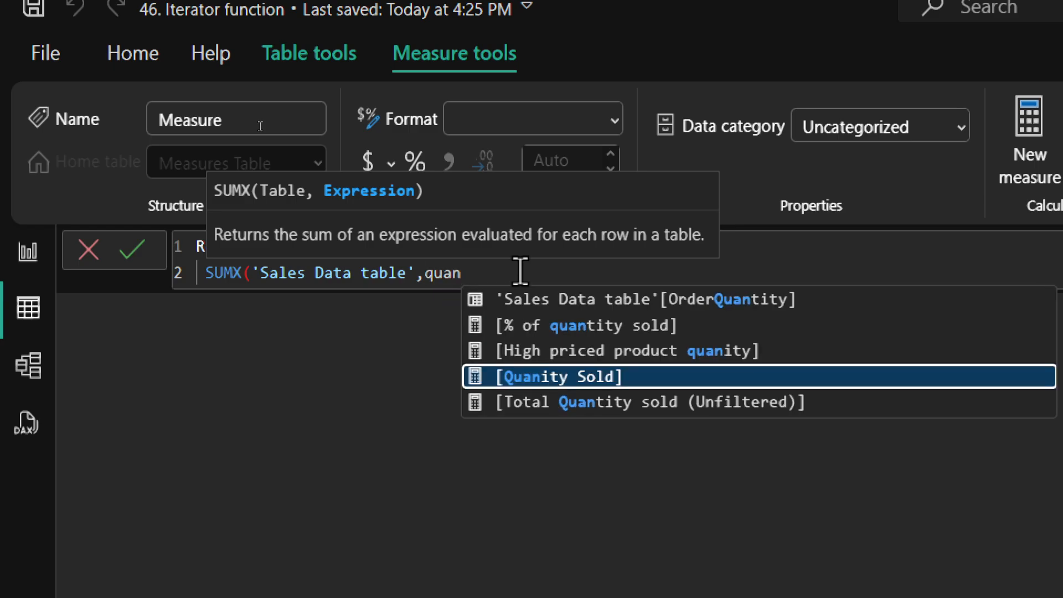
left_click(623, 304)
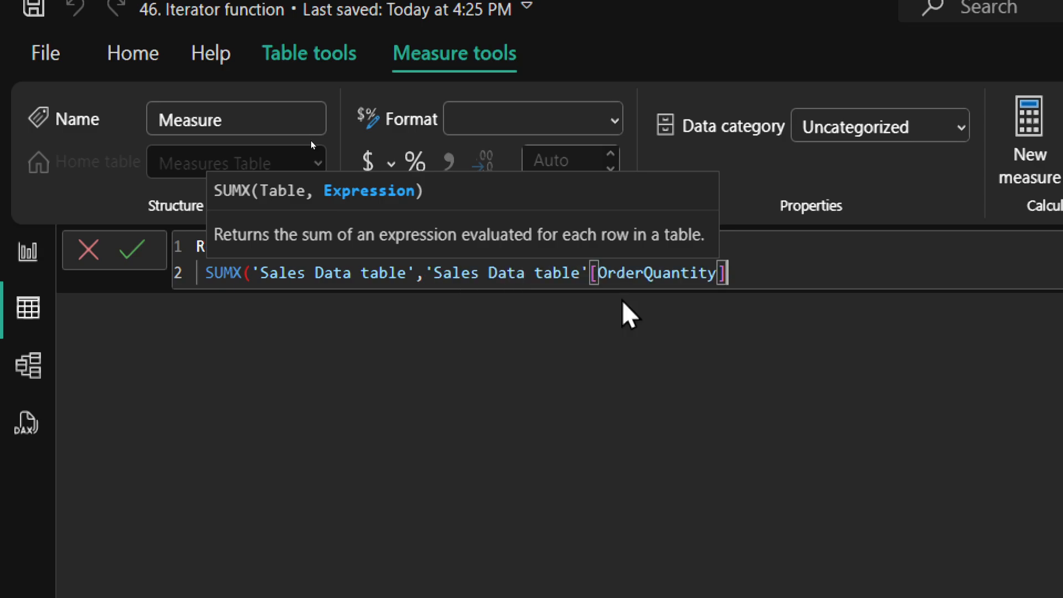
Step: Multiply the order quantity by 'Sales Data table'[Product Price] in the SUMX expression and commit the measure
type("*")
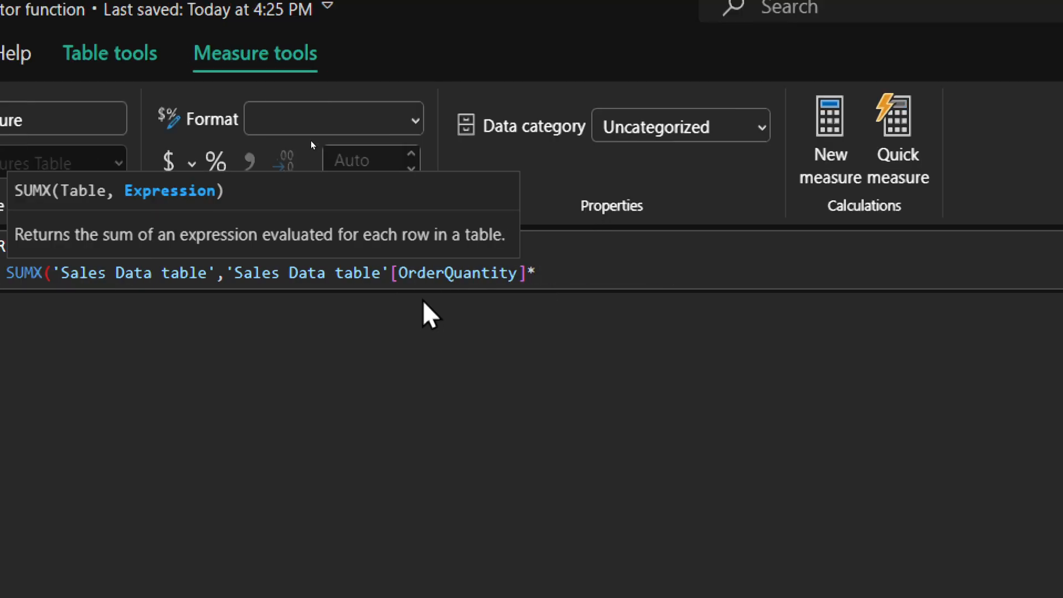
type("pricr")
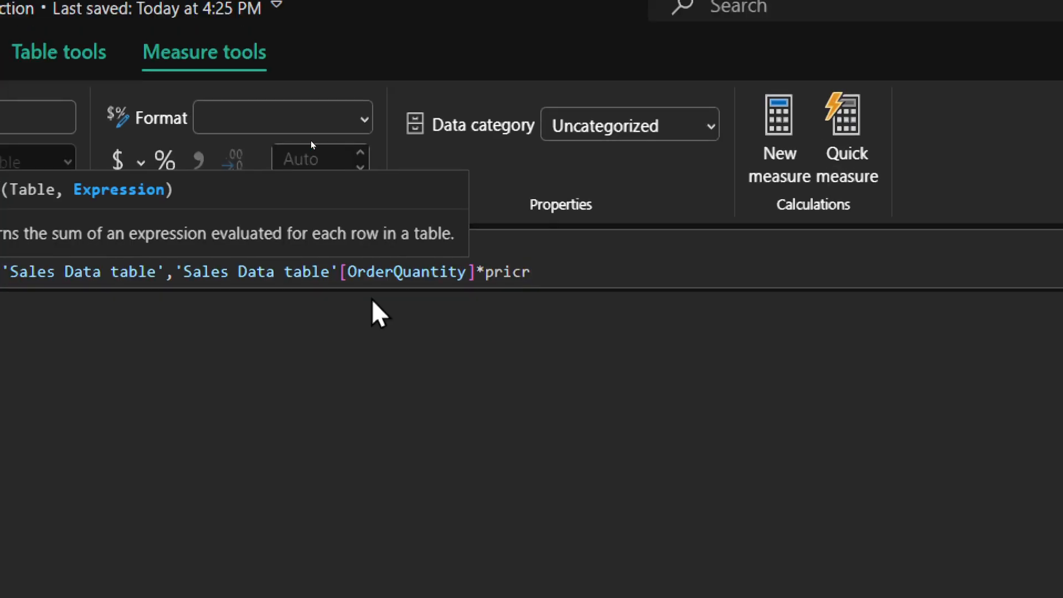
key("BackSpace")
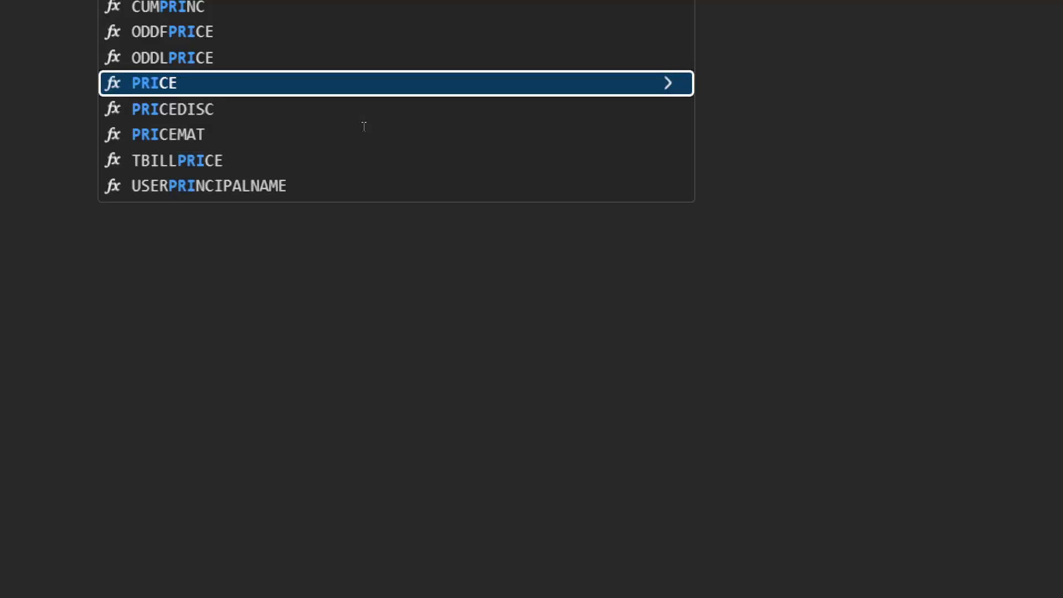
type("e")
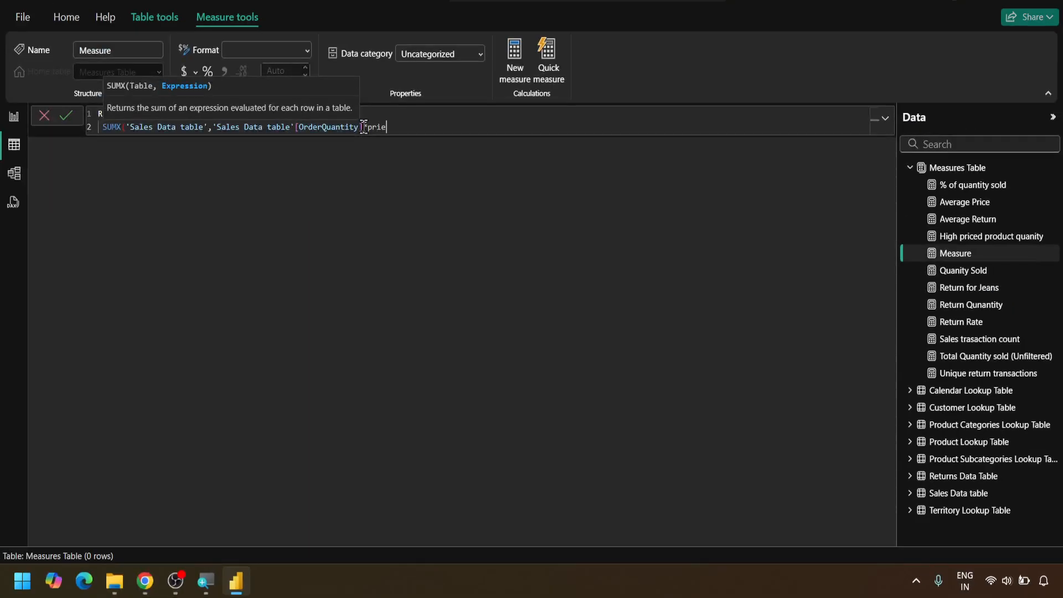
key("BackSpace")
type("ce")
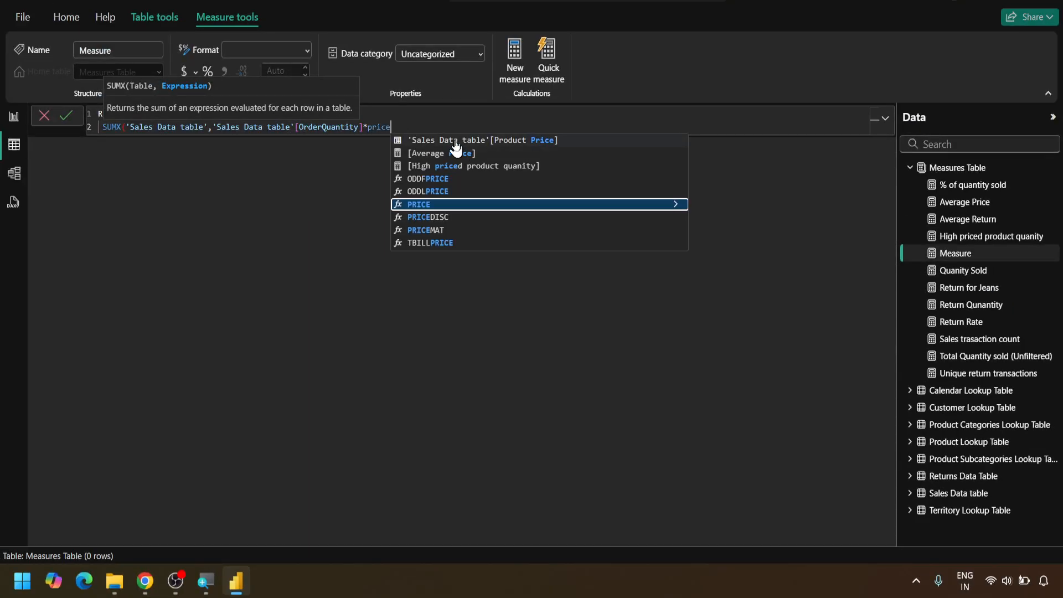
left_click(472, 142)
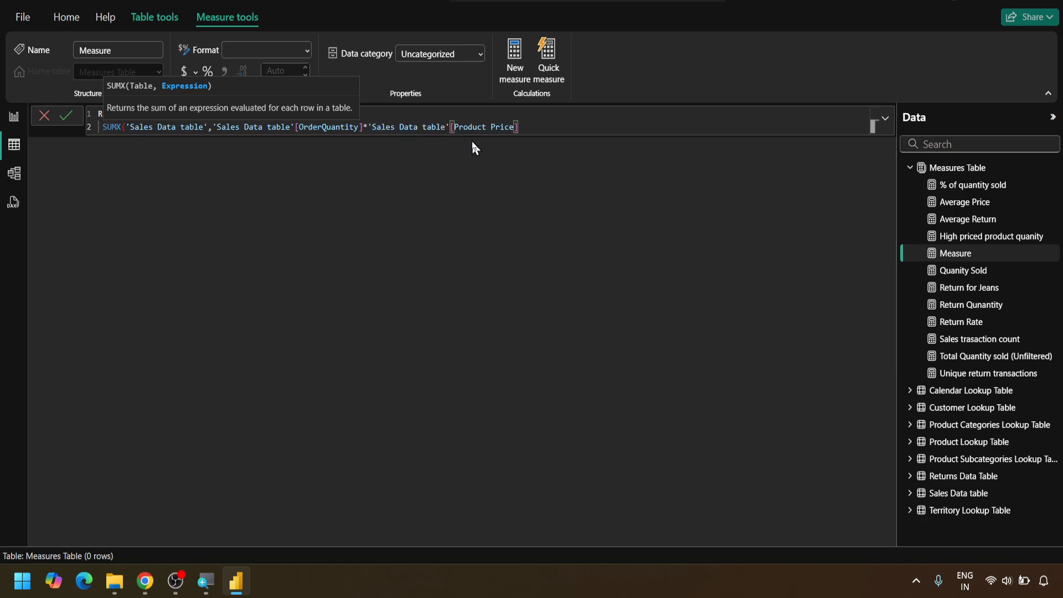
key("Return")
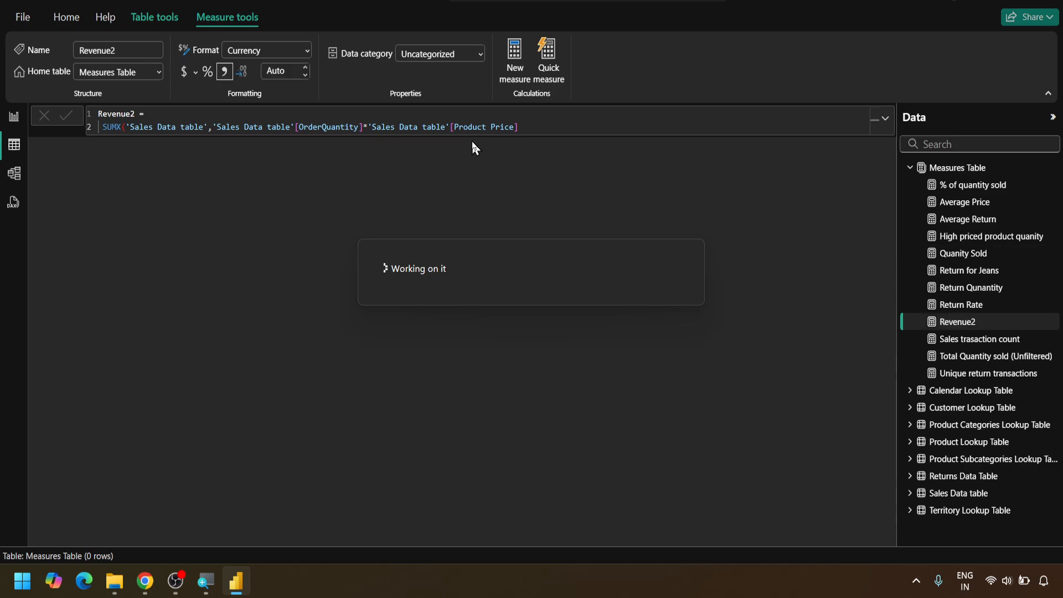
Step: Add the Revenue2 measure to the category matrix on the report page and widen the matrix to fit it
left_click(13, 119)
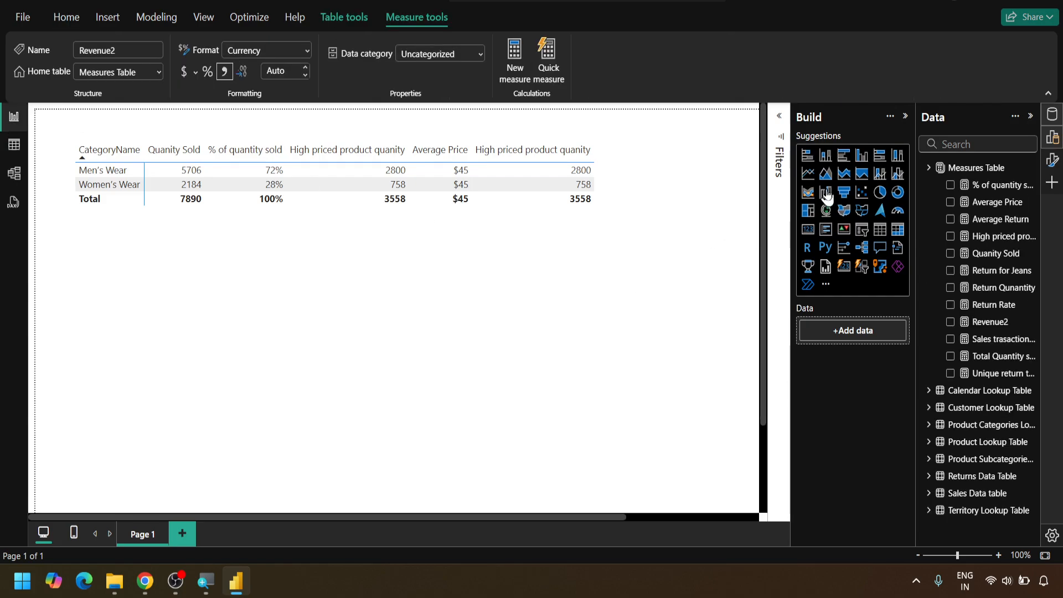
left_click_drag(974, 327, 530, 196)
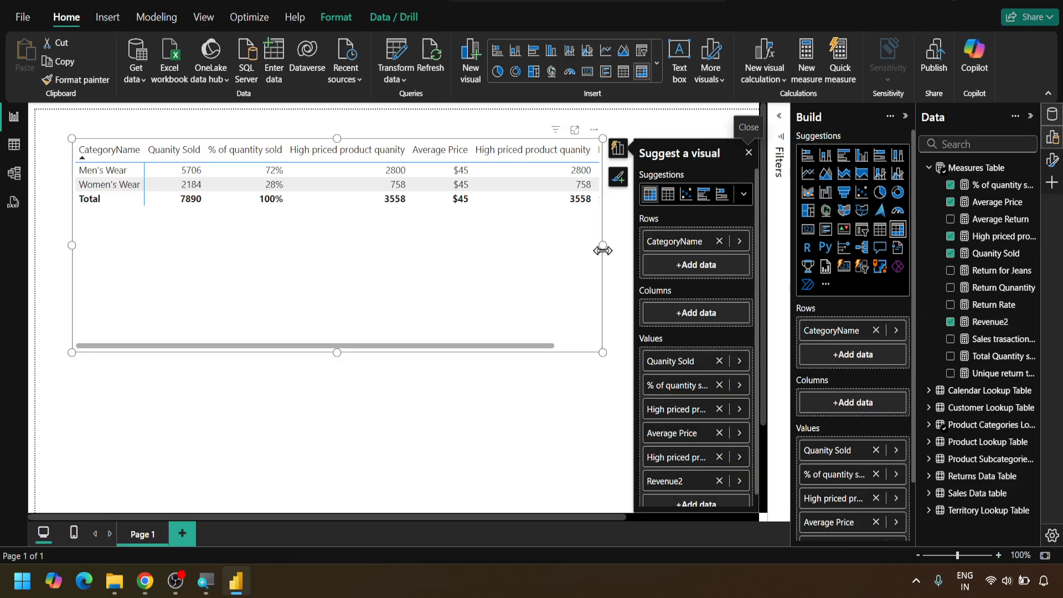
left_click_drag(603, 250, 688, 249)
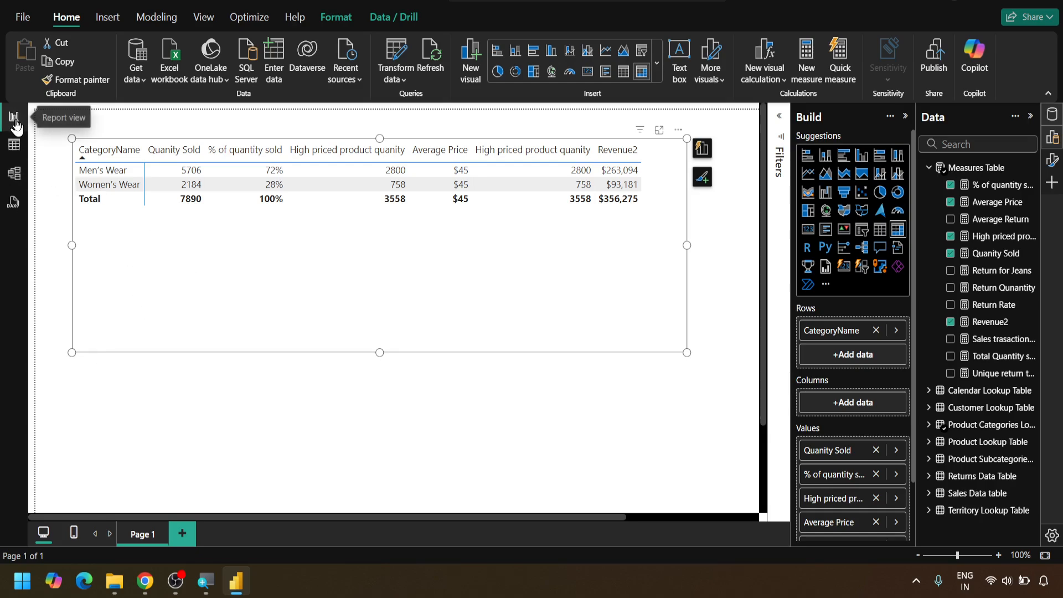
Step: Delete the Revenue calculated column from the Sales Data table
left_click(16, 147)
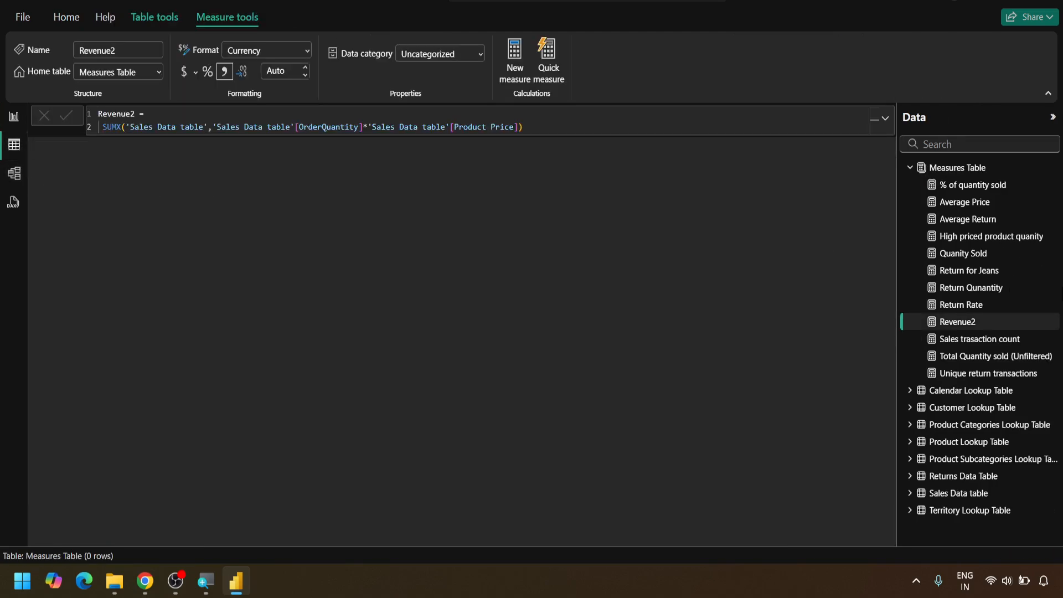
left_click(963, 493)
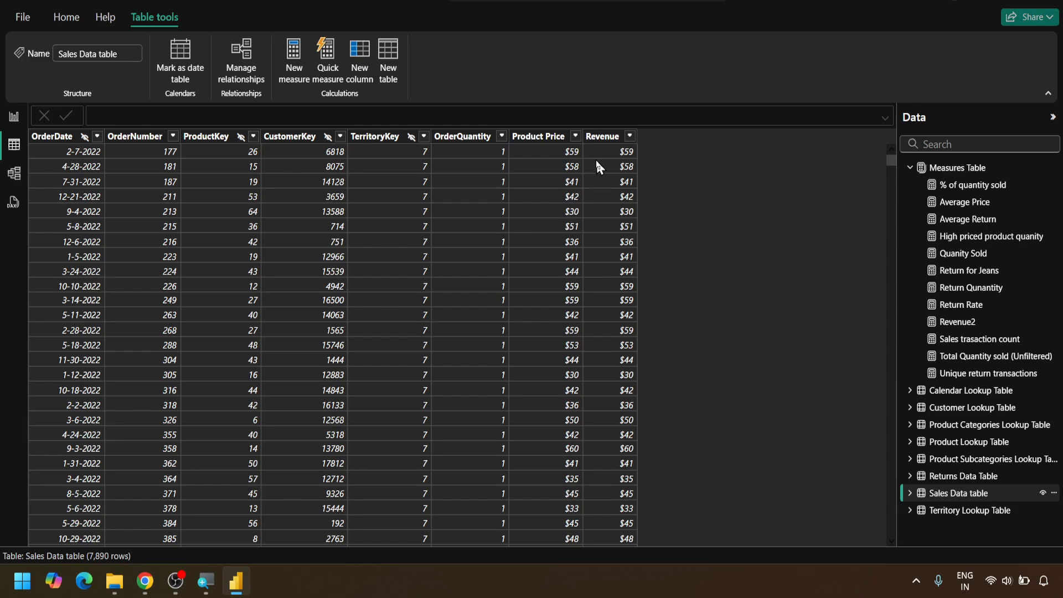
left_click(601, 137)
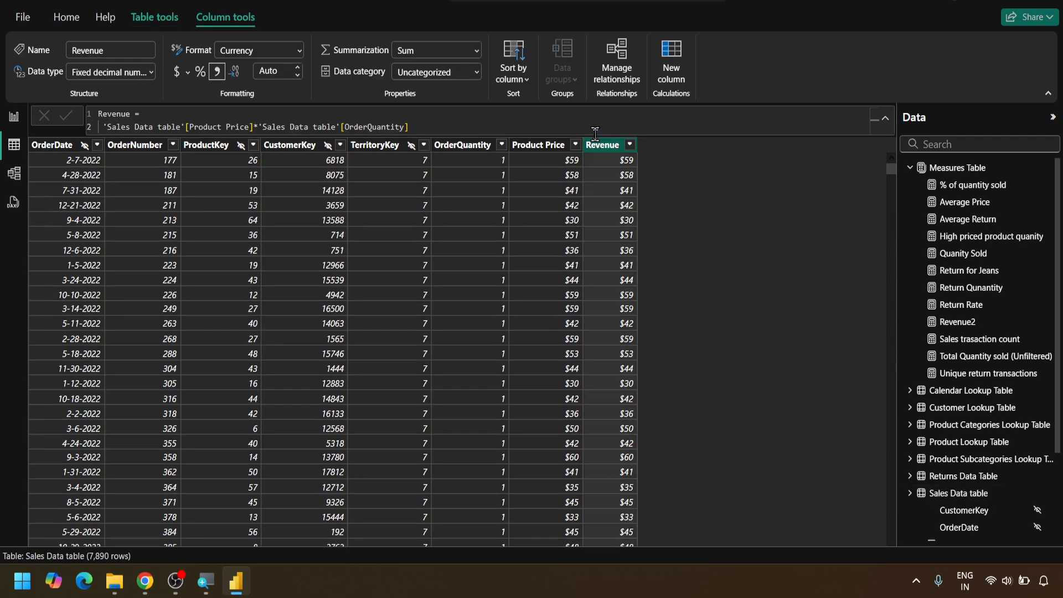
right_click(603, 145)
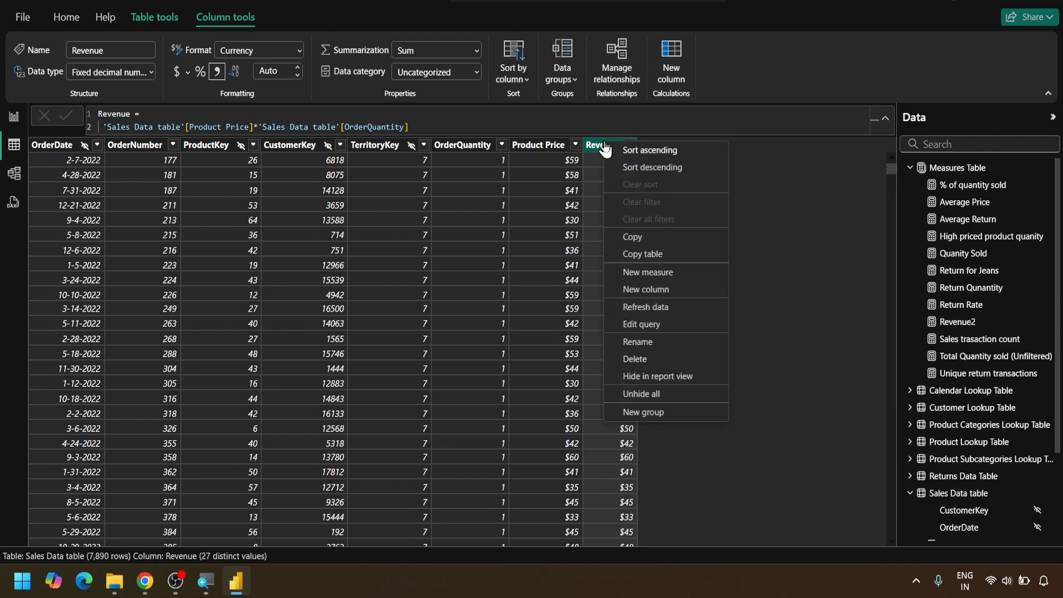
left_click(642, 355)
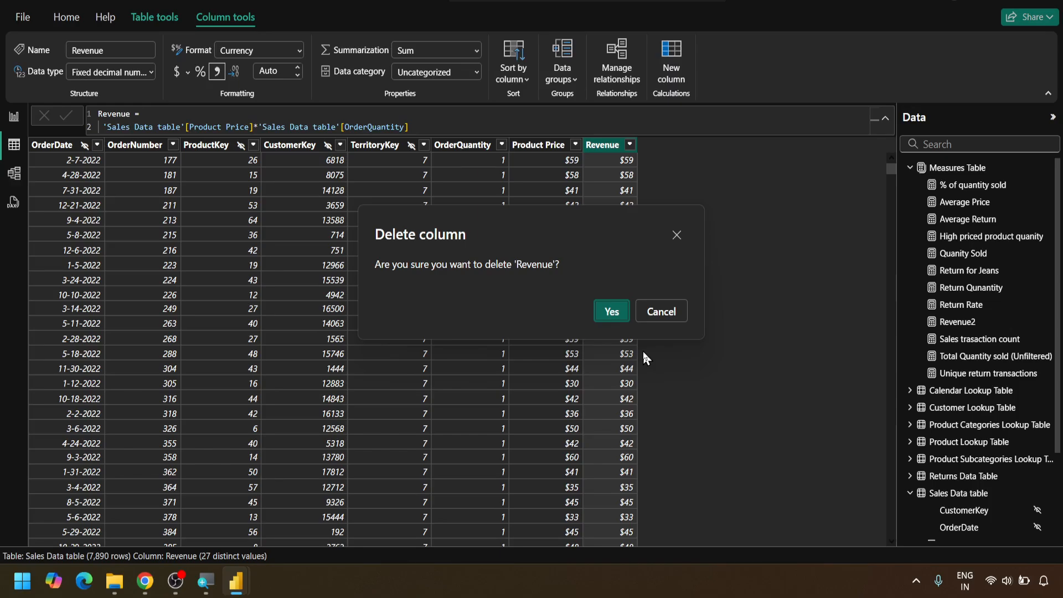
key("Escape")
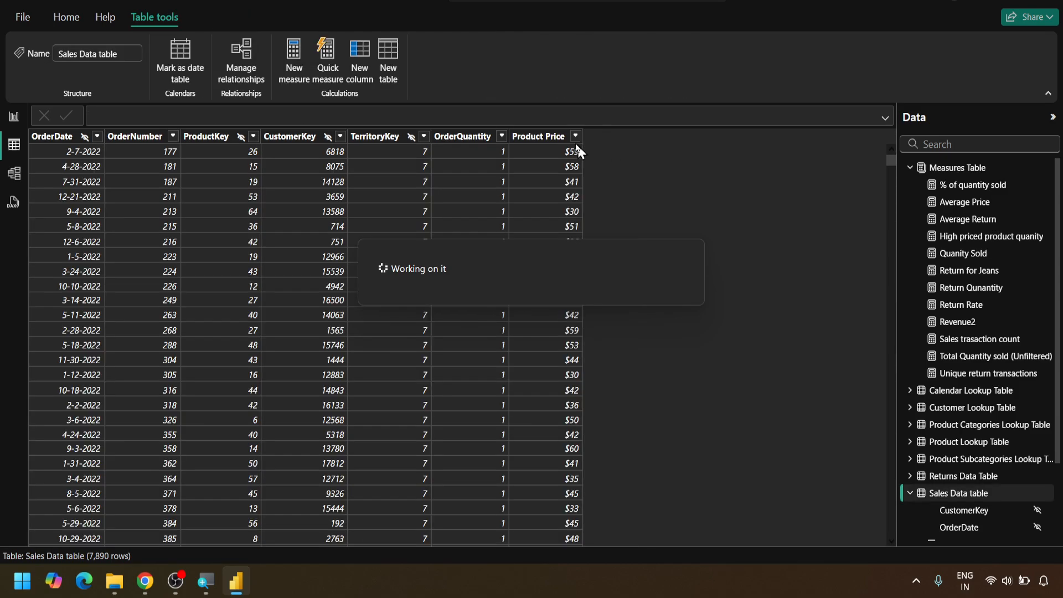
Step: Delete the Product Price calculated column from the Sales Data table
right_click(536, 145)
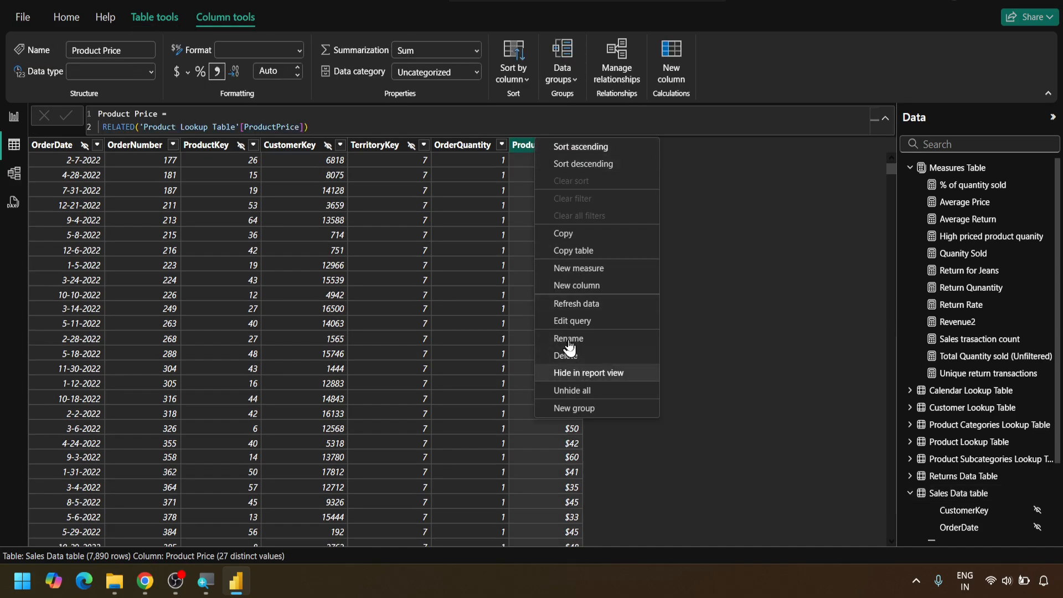
left_click(566, 356)
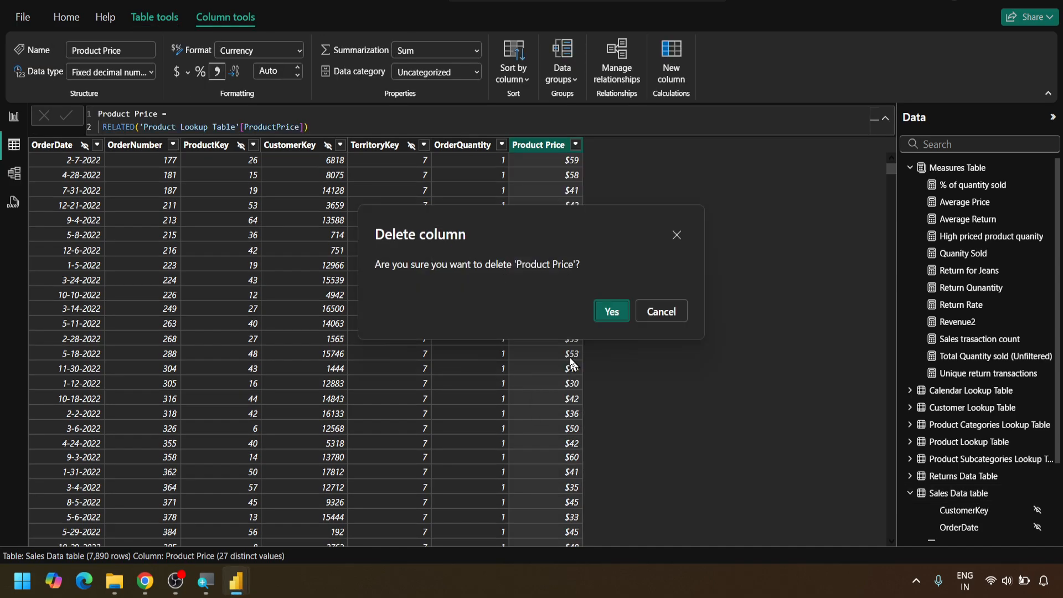
left_click(611, 312)
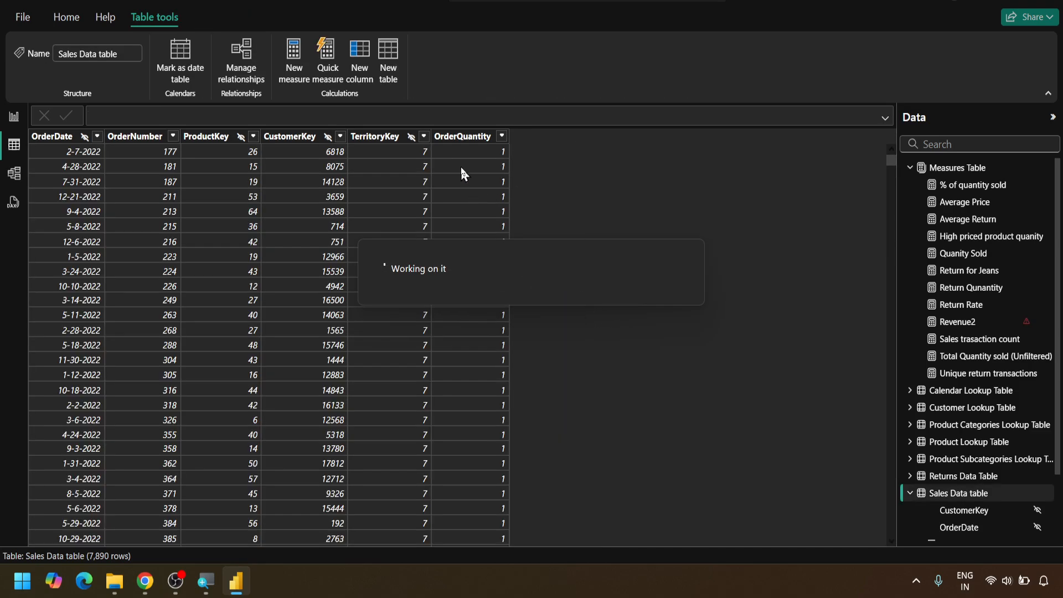
Step: Compare the columns of the Product Lookup Table and Sales Data table, and check the matrix on the report page
left_click(910, 168)
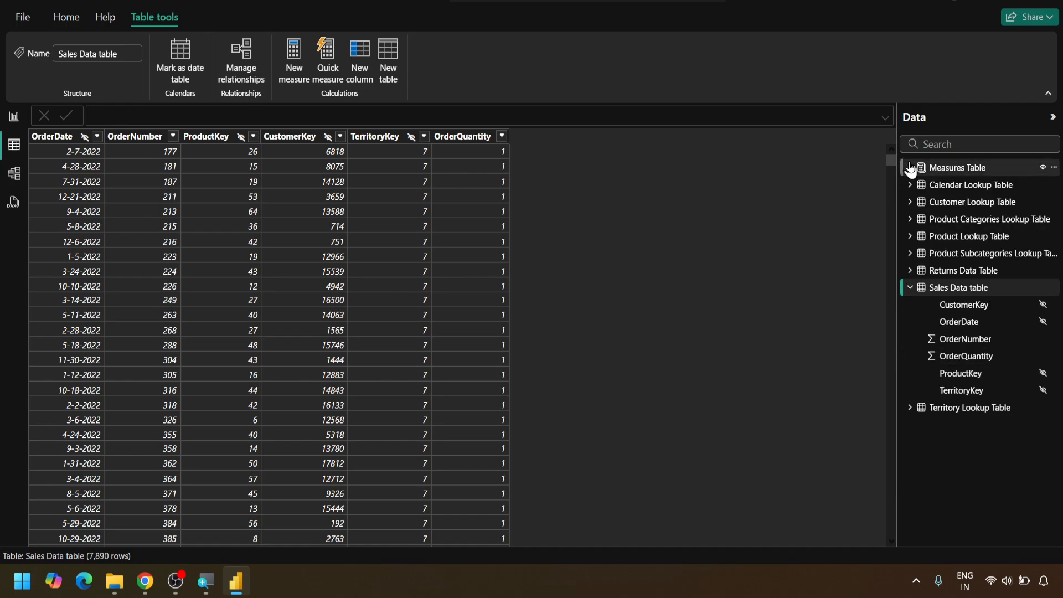
left_click(956, 236)
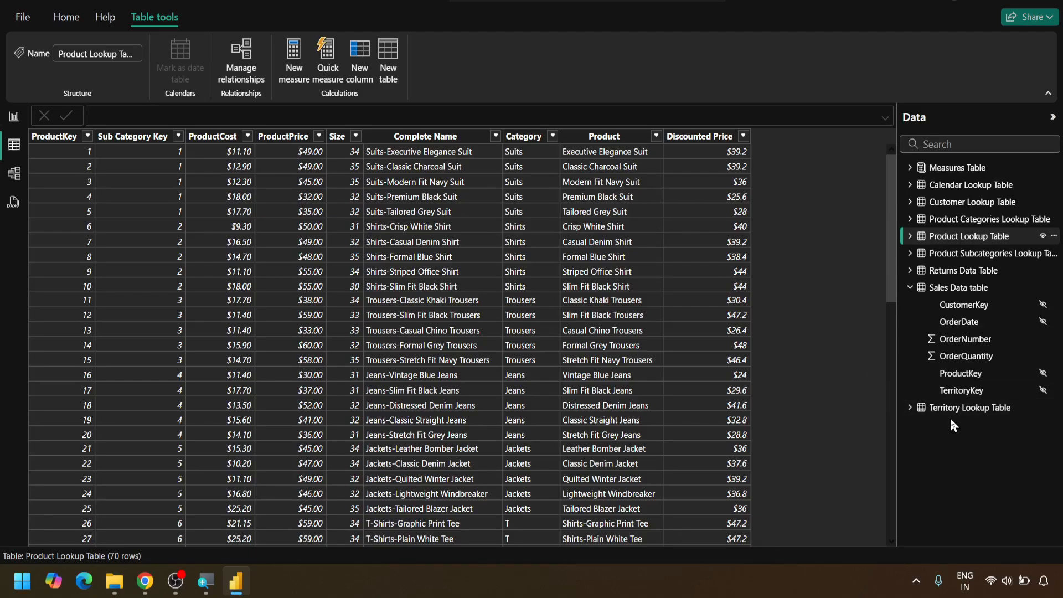
left_click(976, 291)
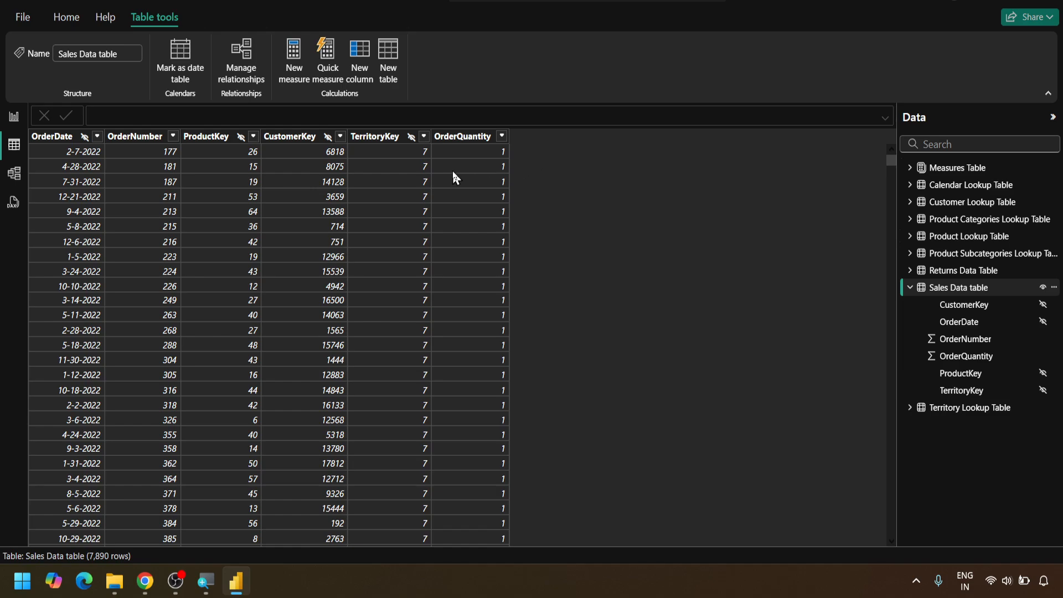
left_click(15, 118)
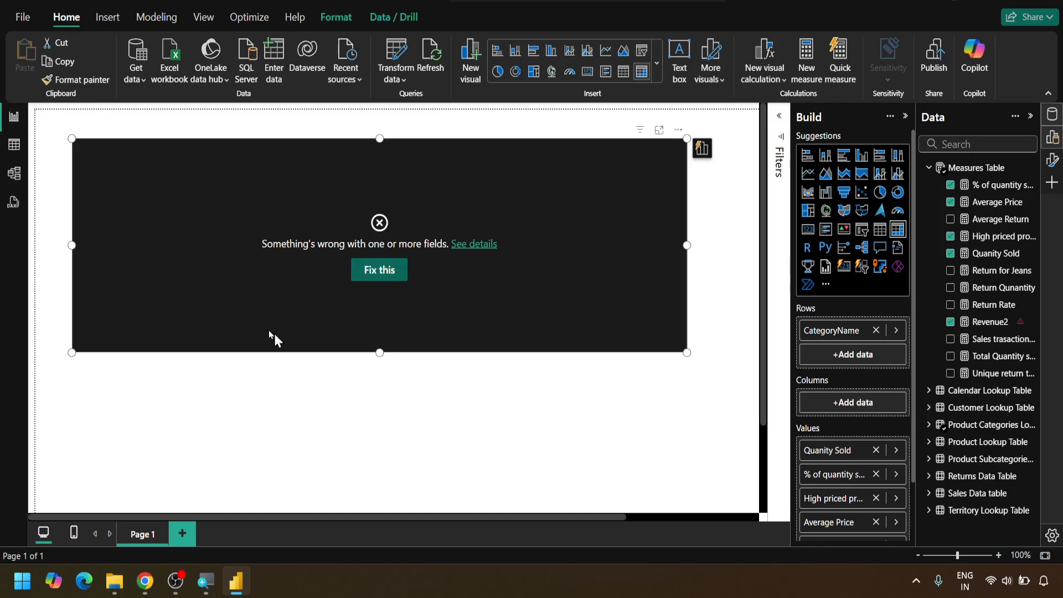
Step: Delete the Revenue2 measure from the model and remove the broken category matrix from the report page
left_click(1029, 322)
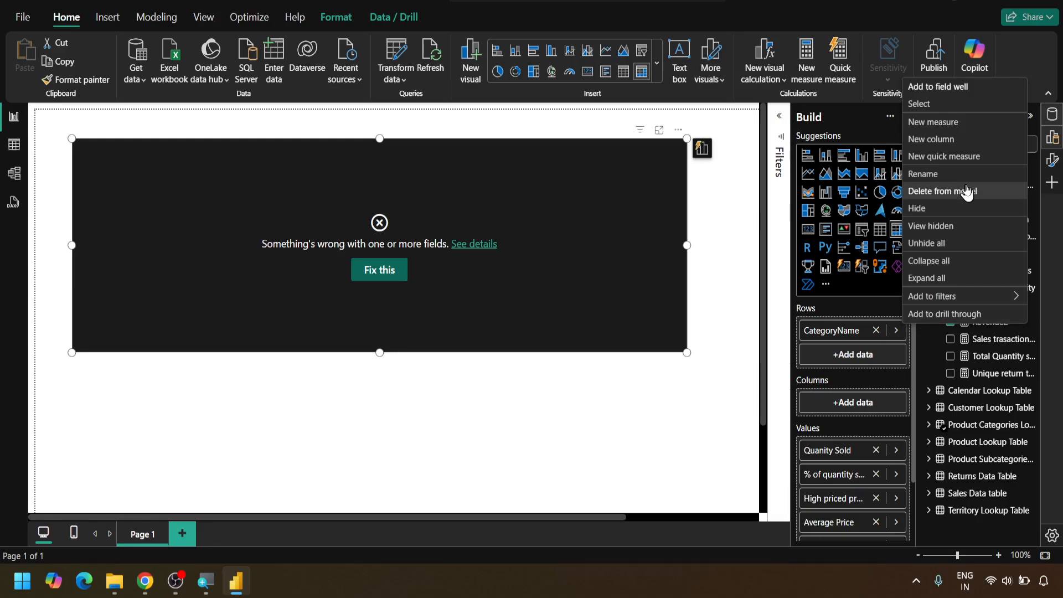
left_click(945, 192)
key("Return")
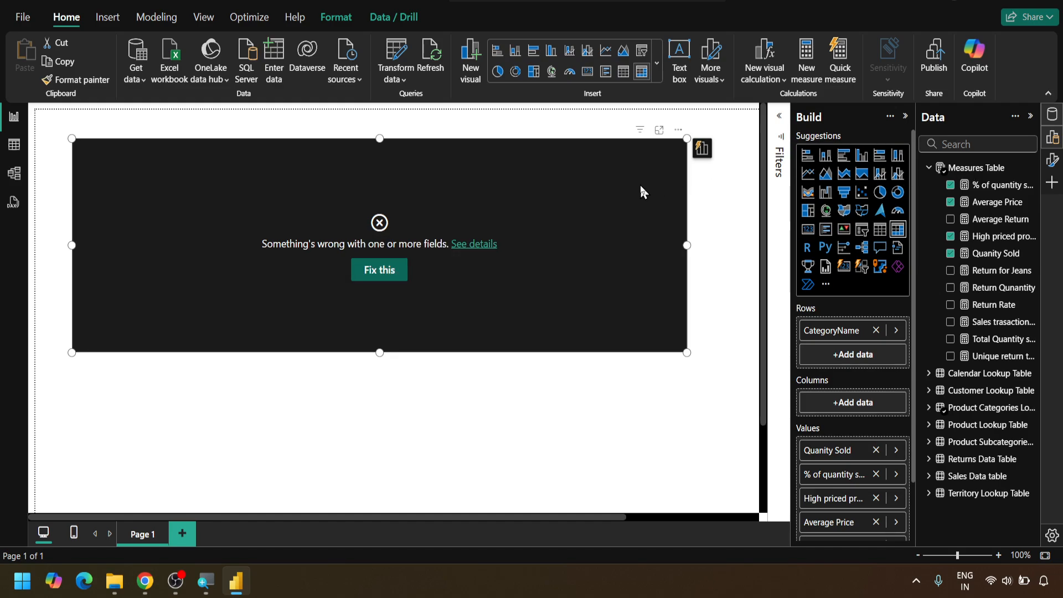
key("Delete")
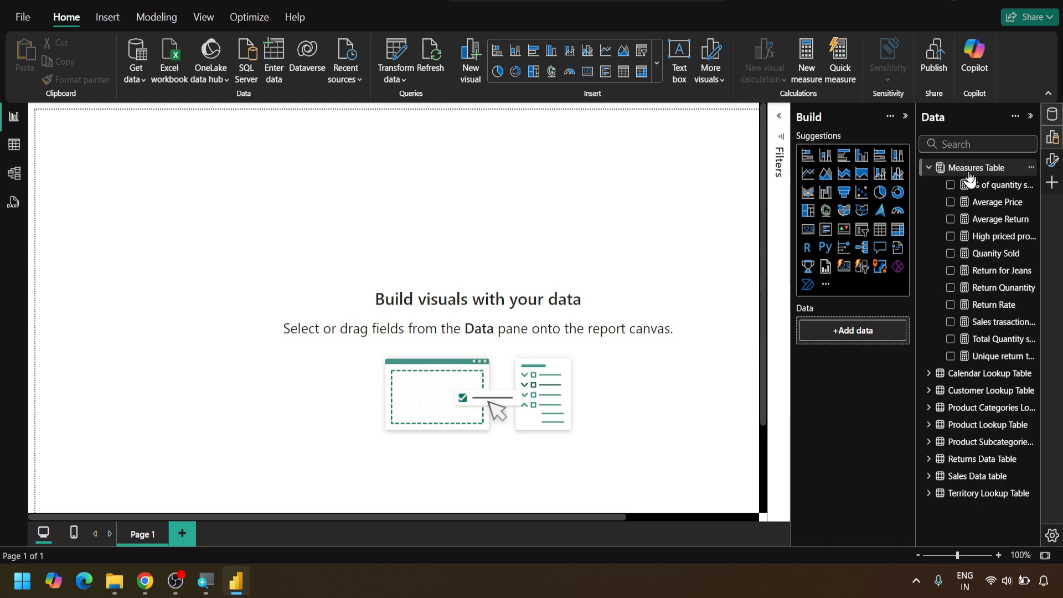
Step: Create a new measure named Revenue in the Measures Table
left_click(969, 176)
right_click(969, 176)
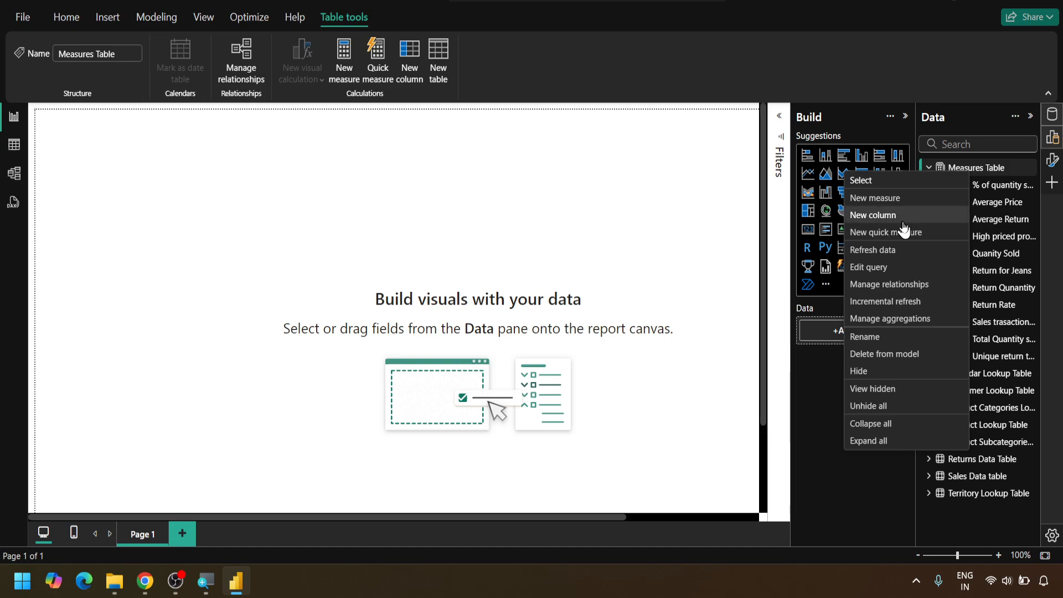
left_click(894, 200)
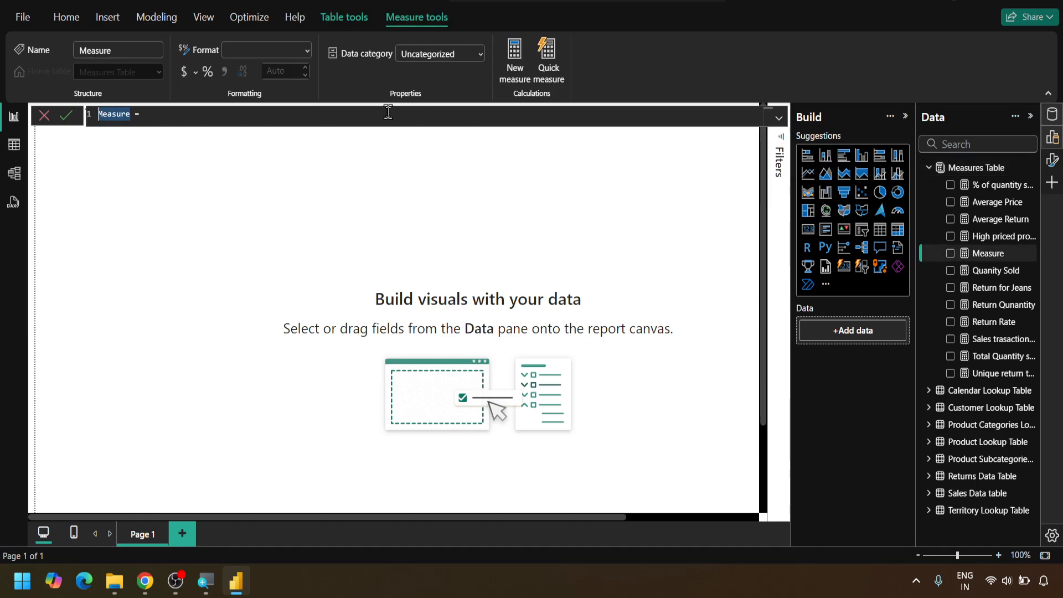
type("Revenue")
key("shift+Return")
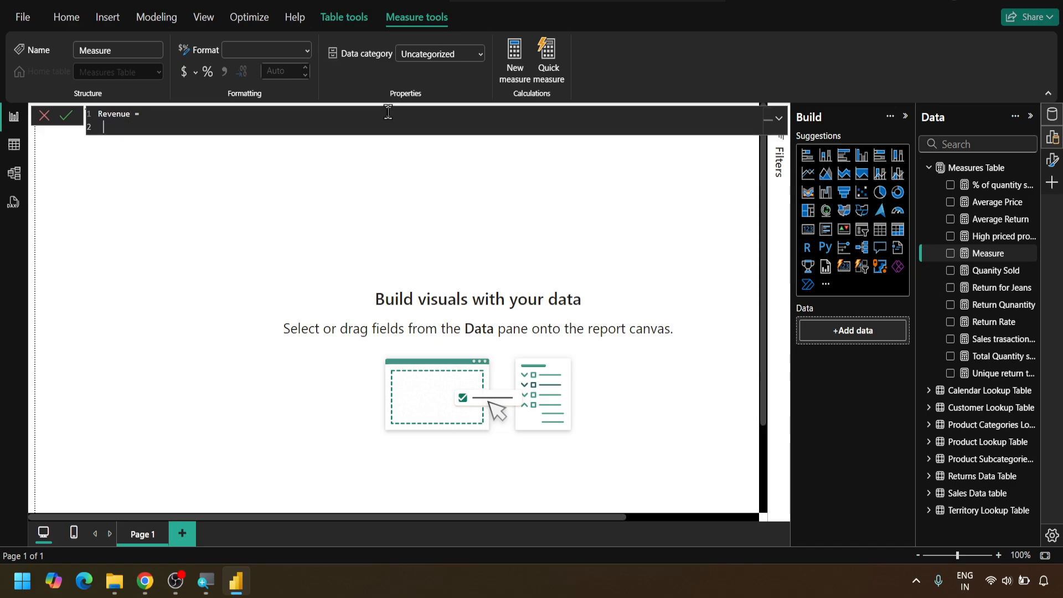
Step: Define the Revenue measure as SUMX('Sales Data table','Sales Data table'[OrderQuantity]*RELATED('Product Lookup Table'[ProductPrice]))
type("sum")
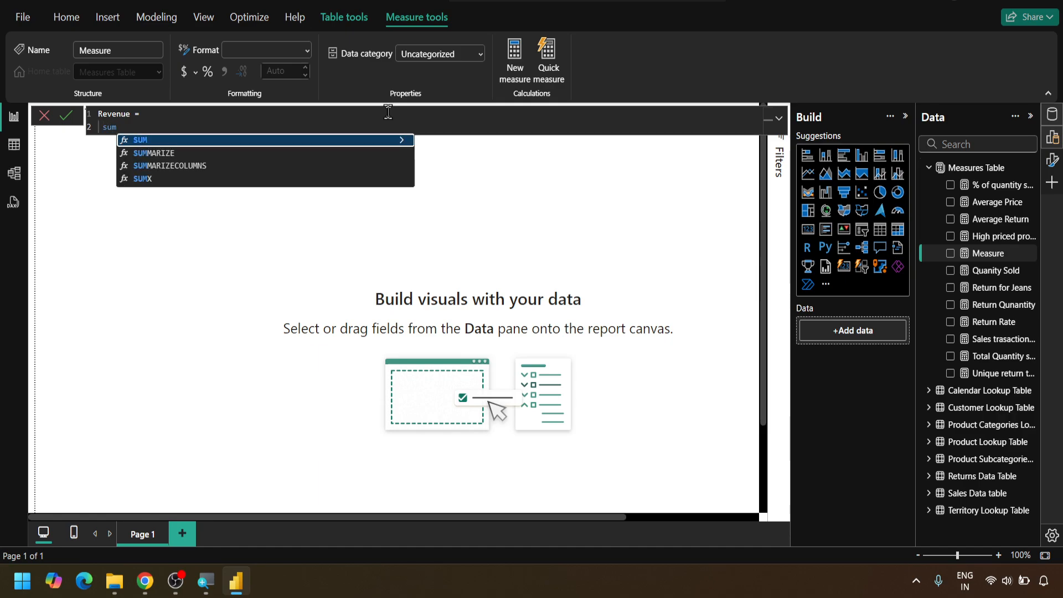
type("x")
key("Tab")
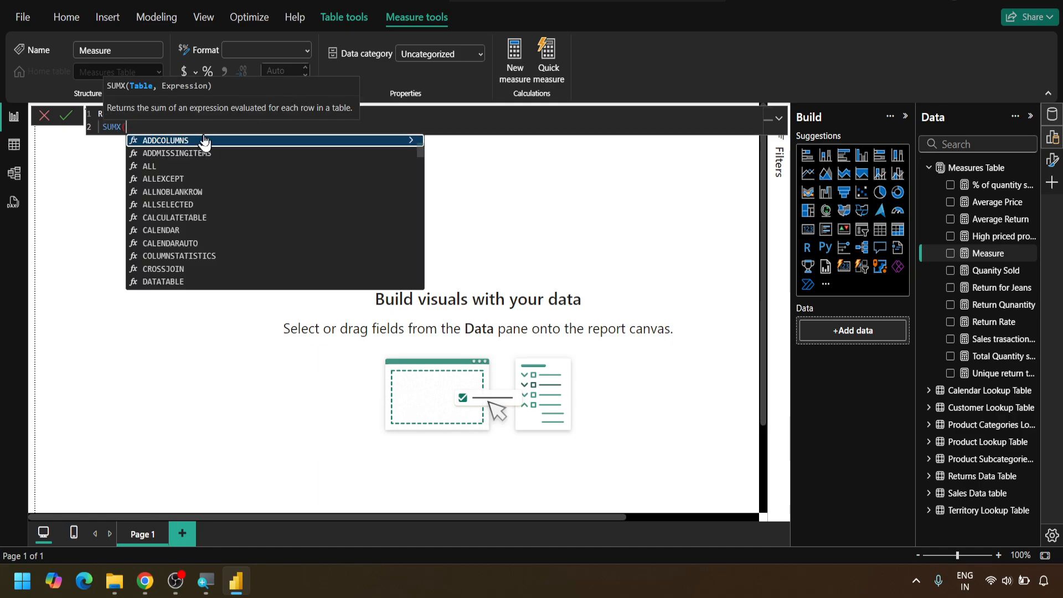
type("sal")
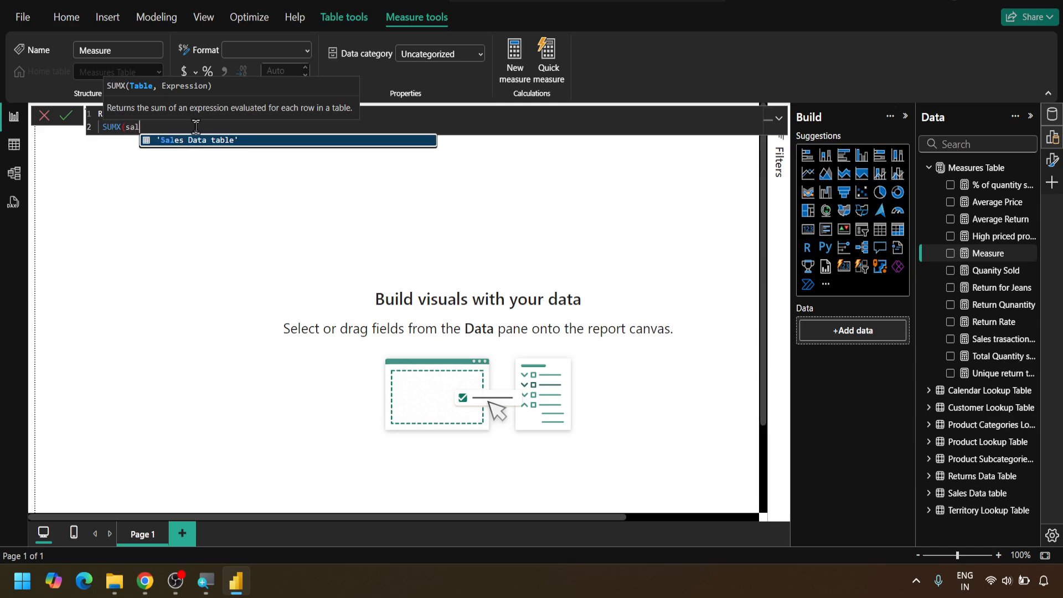
key("Tab")
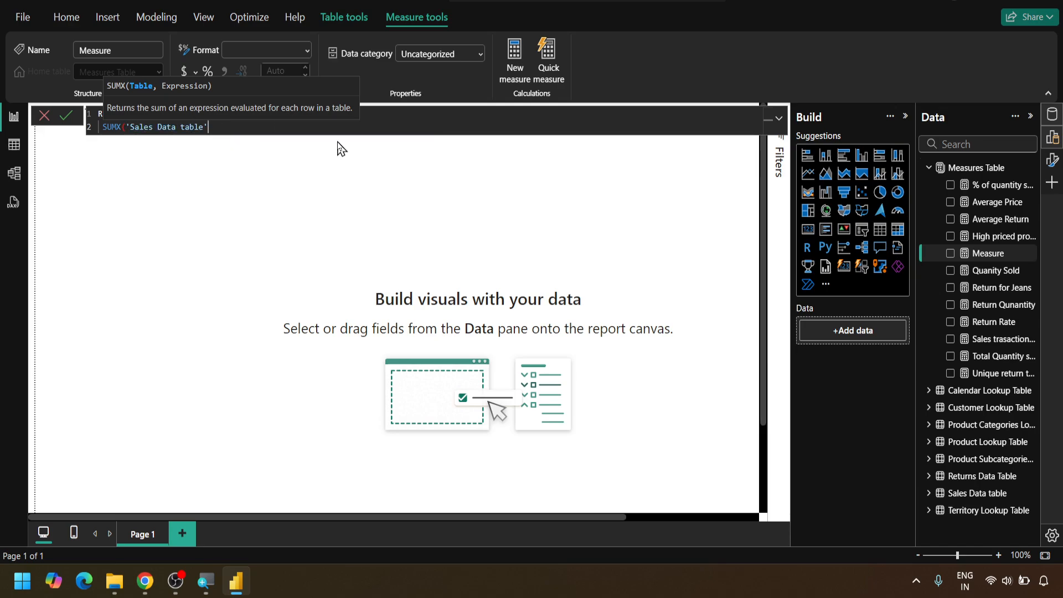
type(",quan")
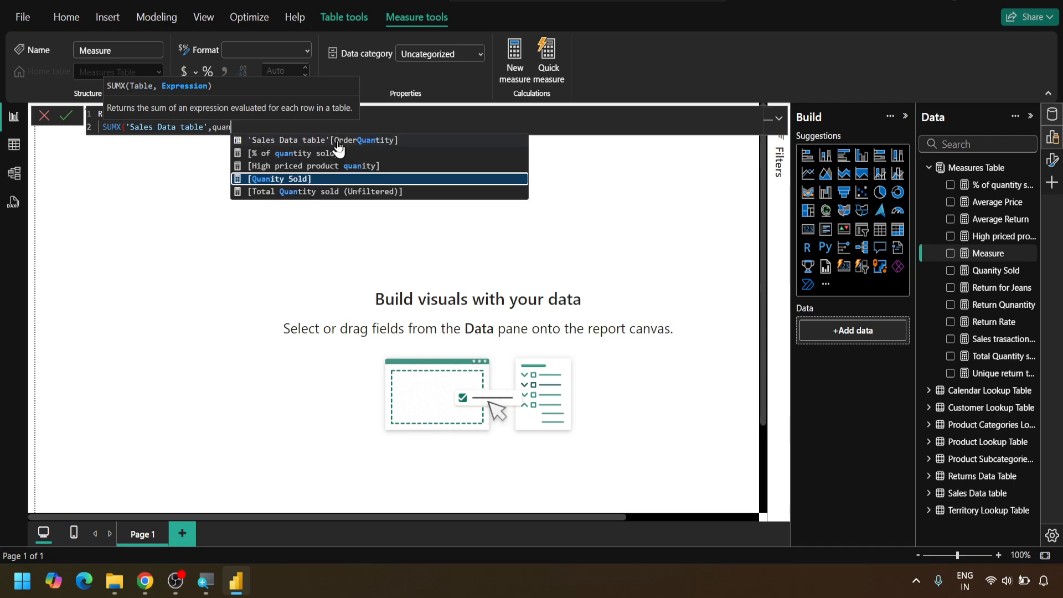
left_click(338, 142)
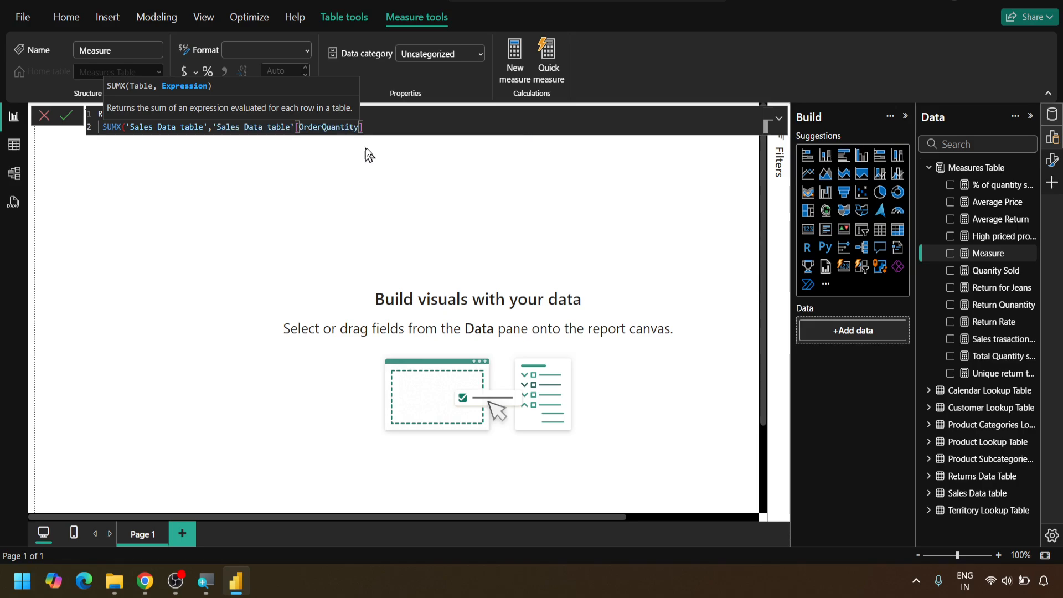
type("*")
type("RELATED(")
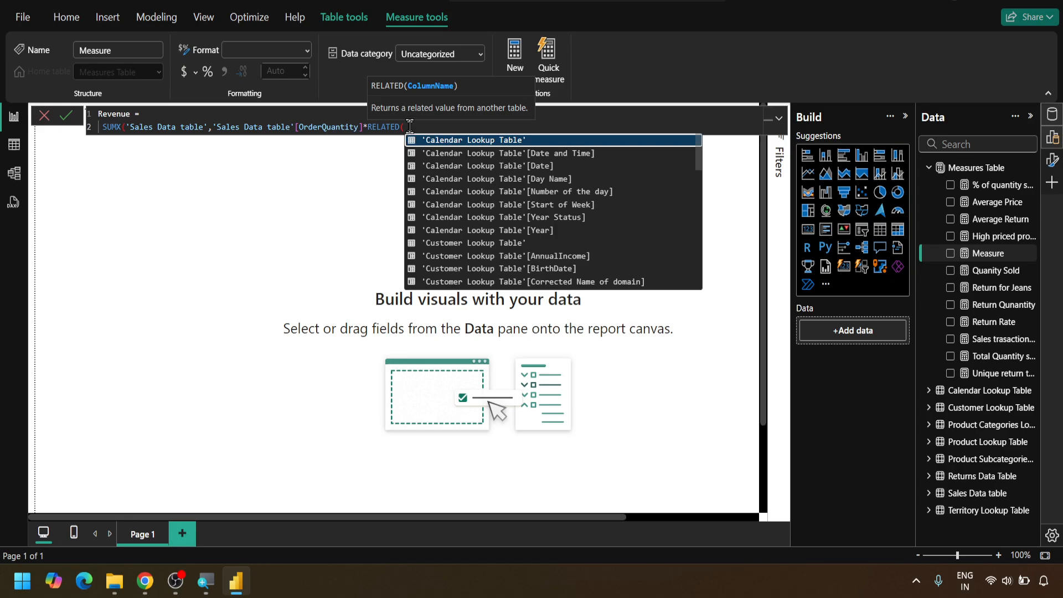
type("price")
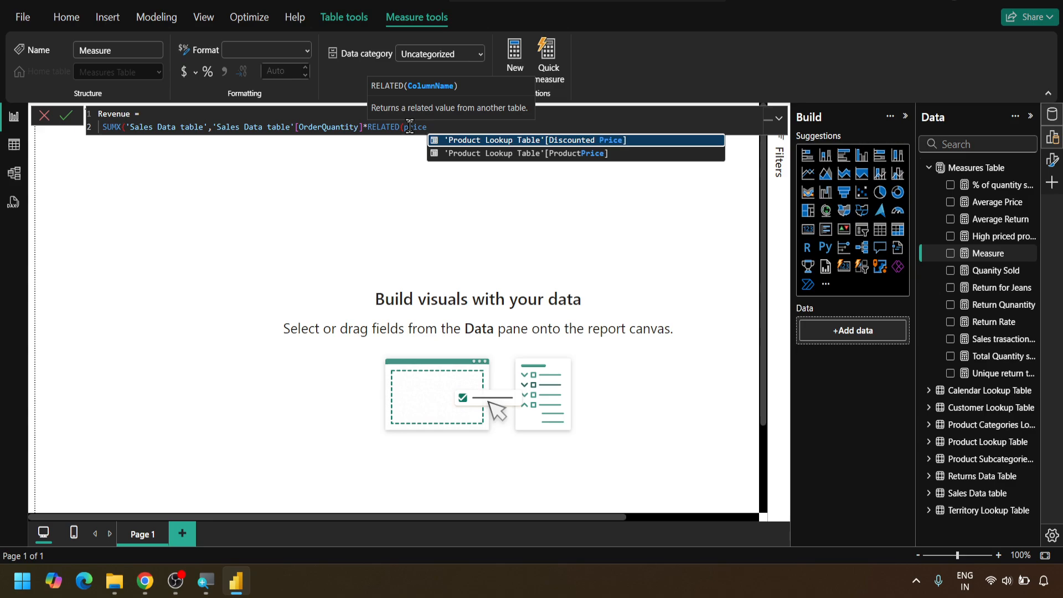
key("Down")
key("Tab")
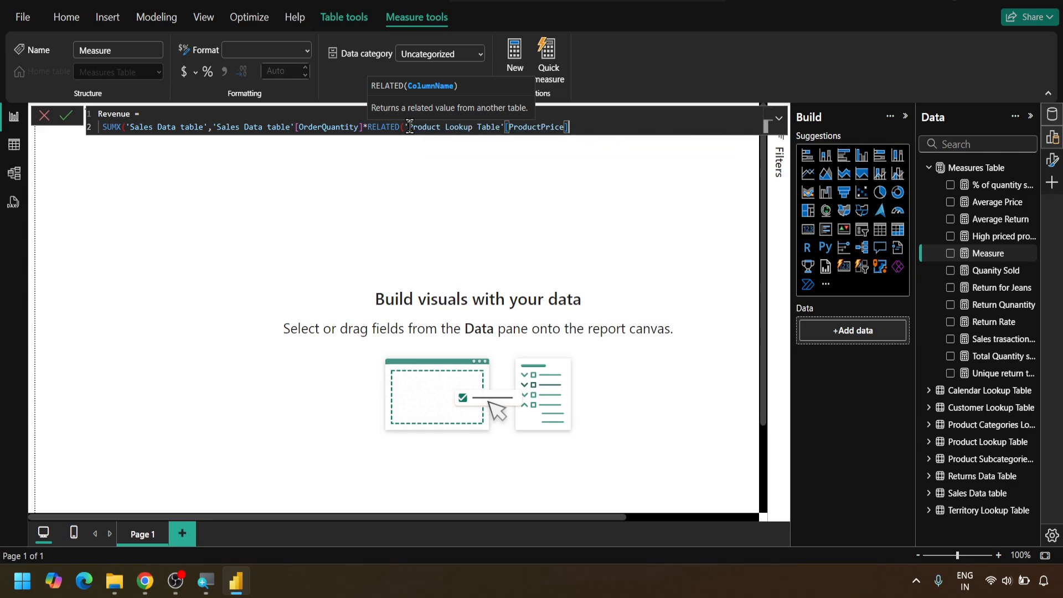
key("Return")
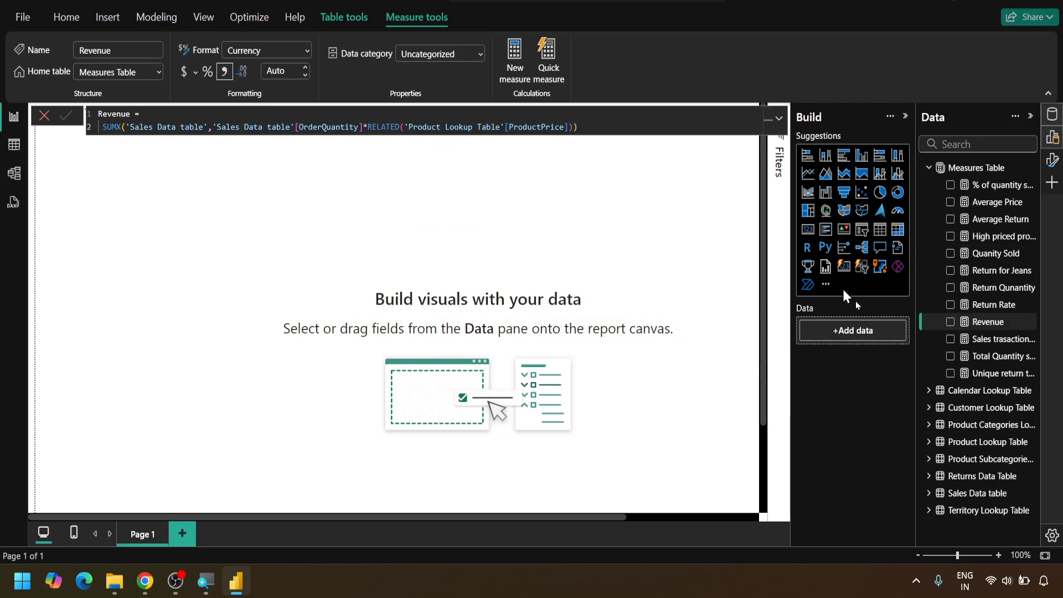
Step: Place the Revenue measure on the empty report page and display it as a matrix visual
left_click_drag(957, 327, 457, 291)
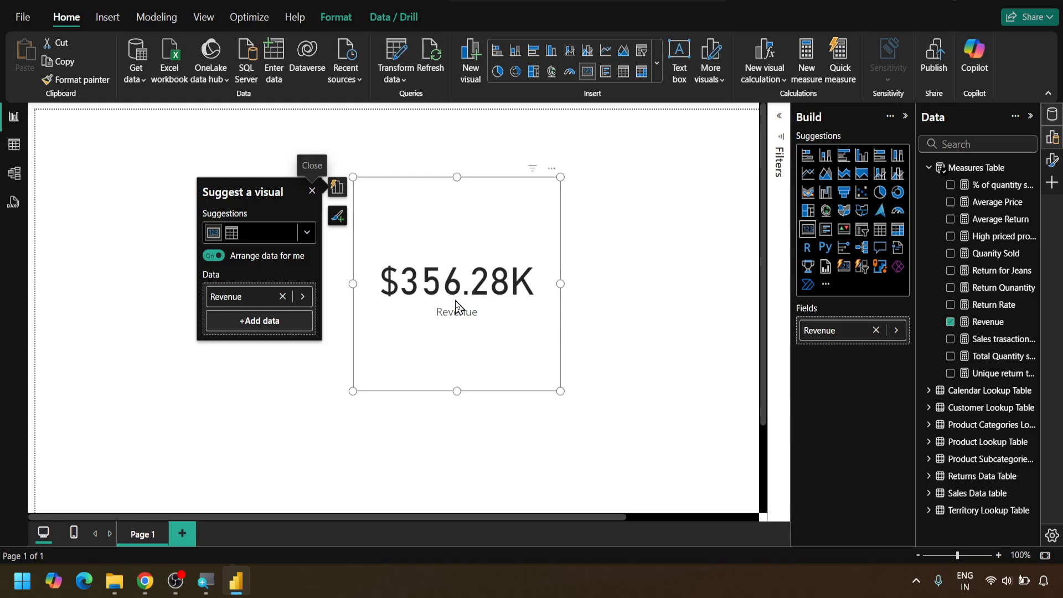
left_click(893, 239)
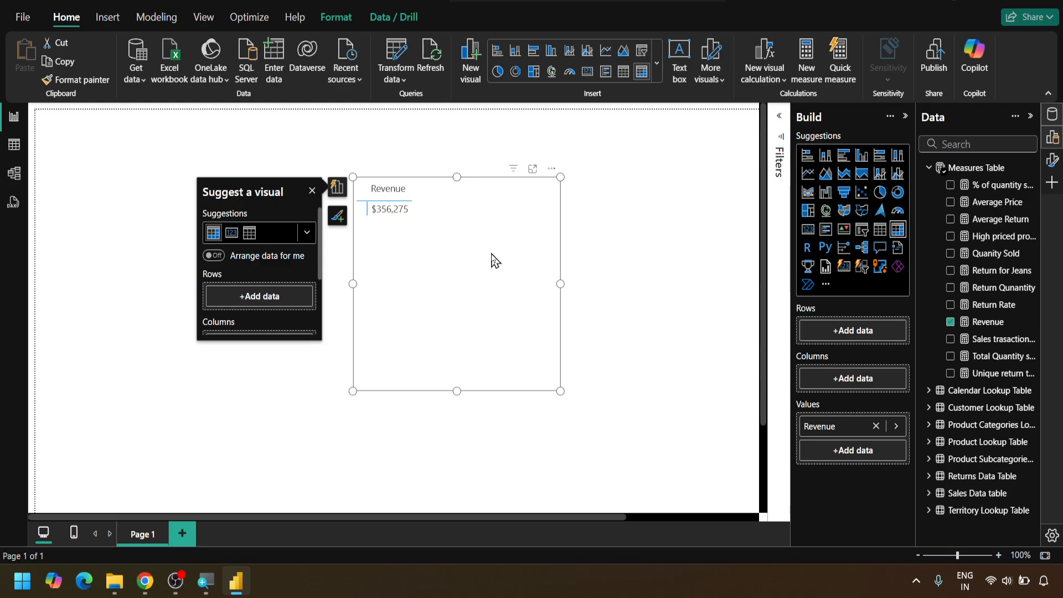
left_click(303, 394)
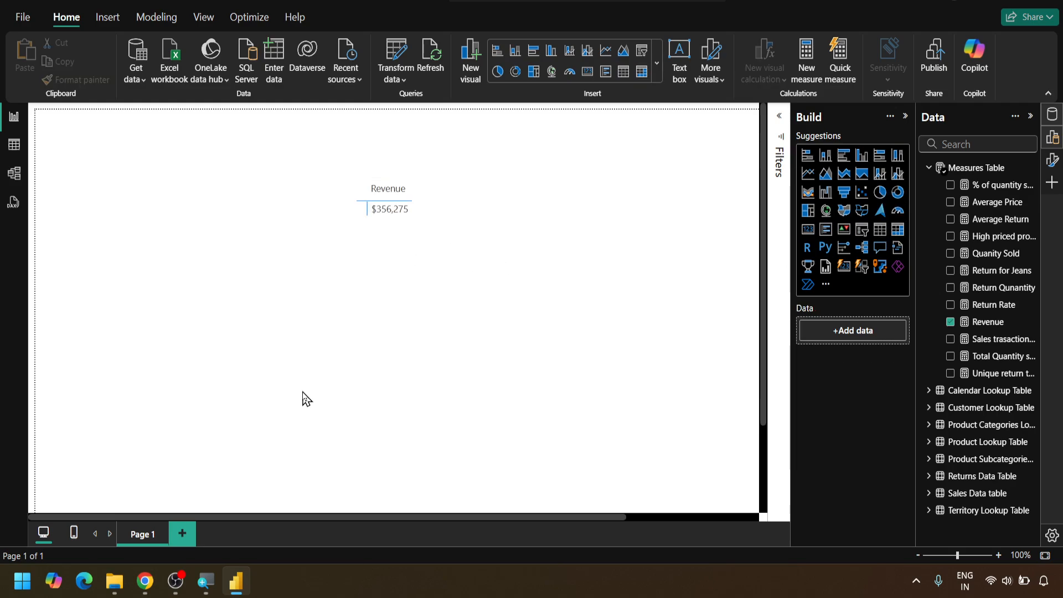